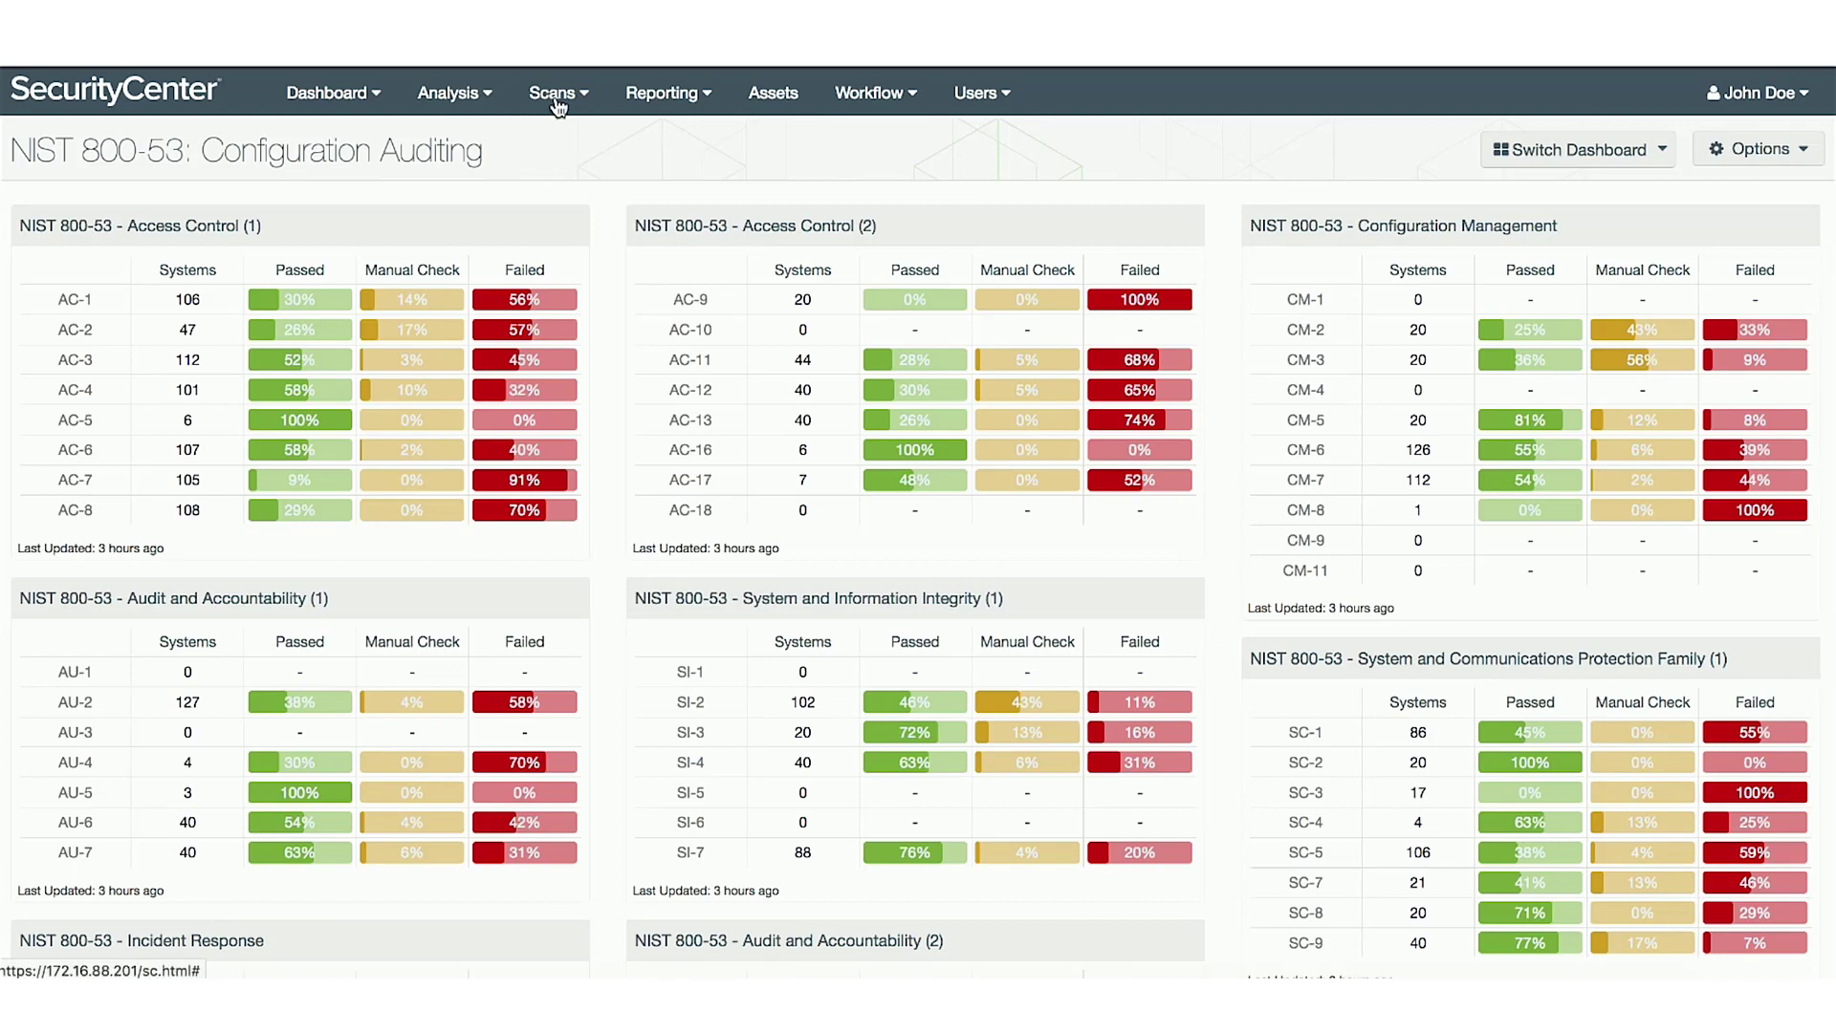
Step: Start adding a new audit file from the Scans > Audit Files page
click(558, 98)
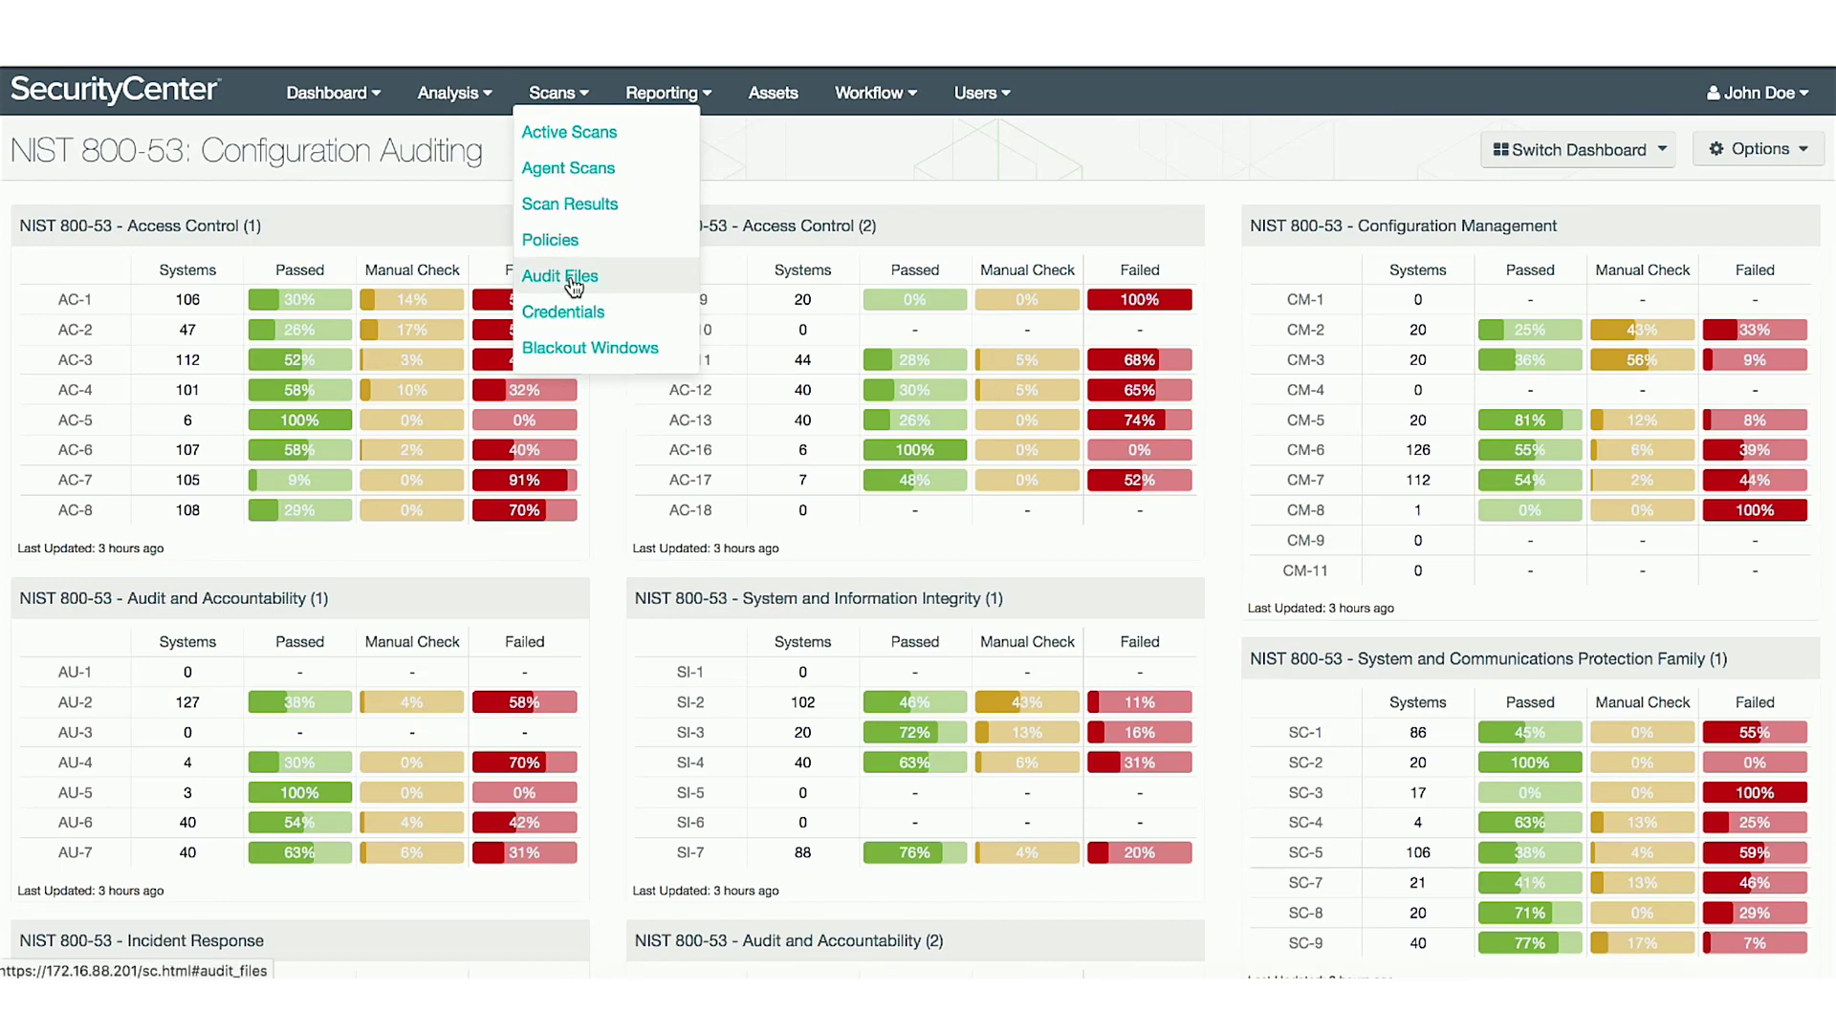
click(571, 277)
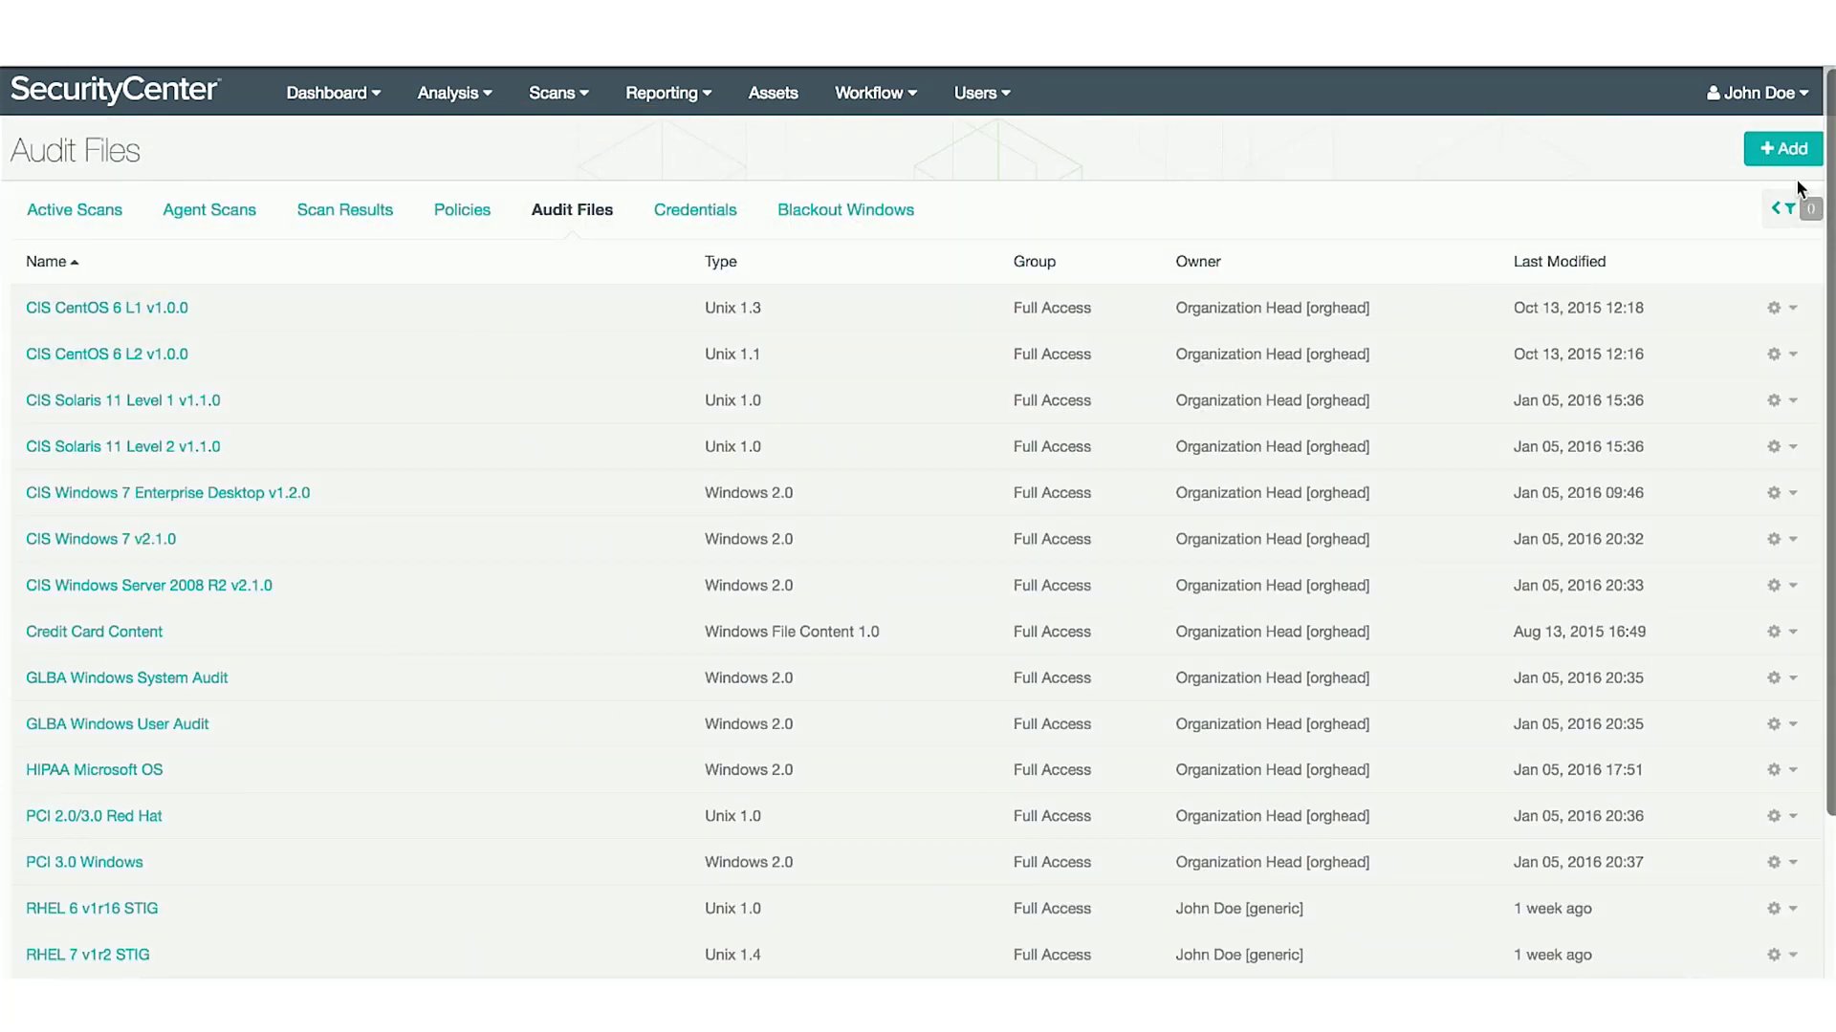
click(1783, 151)
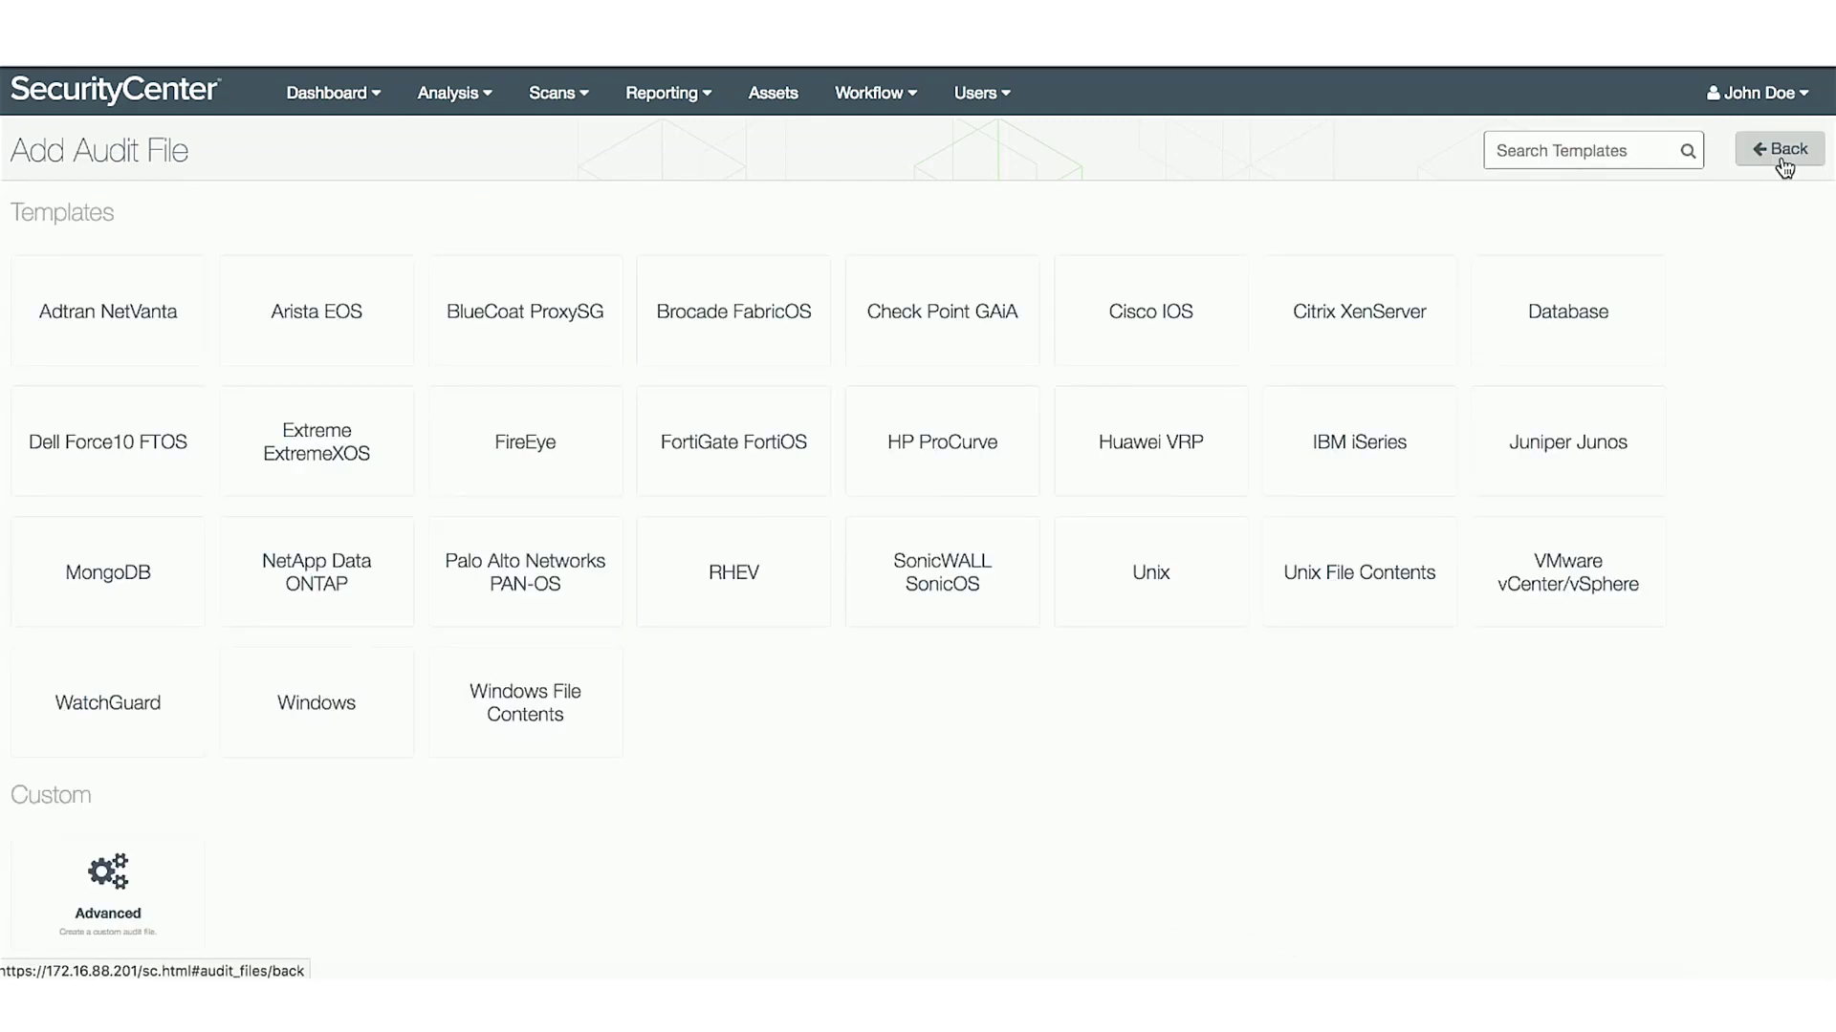
Step: Search the audit file templates for DISA and browse the STIG results
click(1610, 156)
text(DISA)
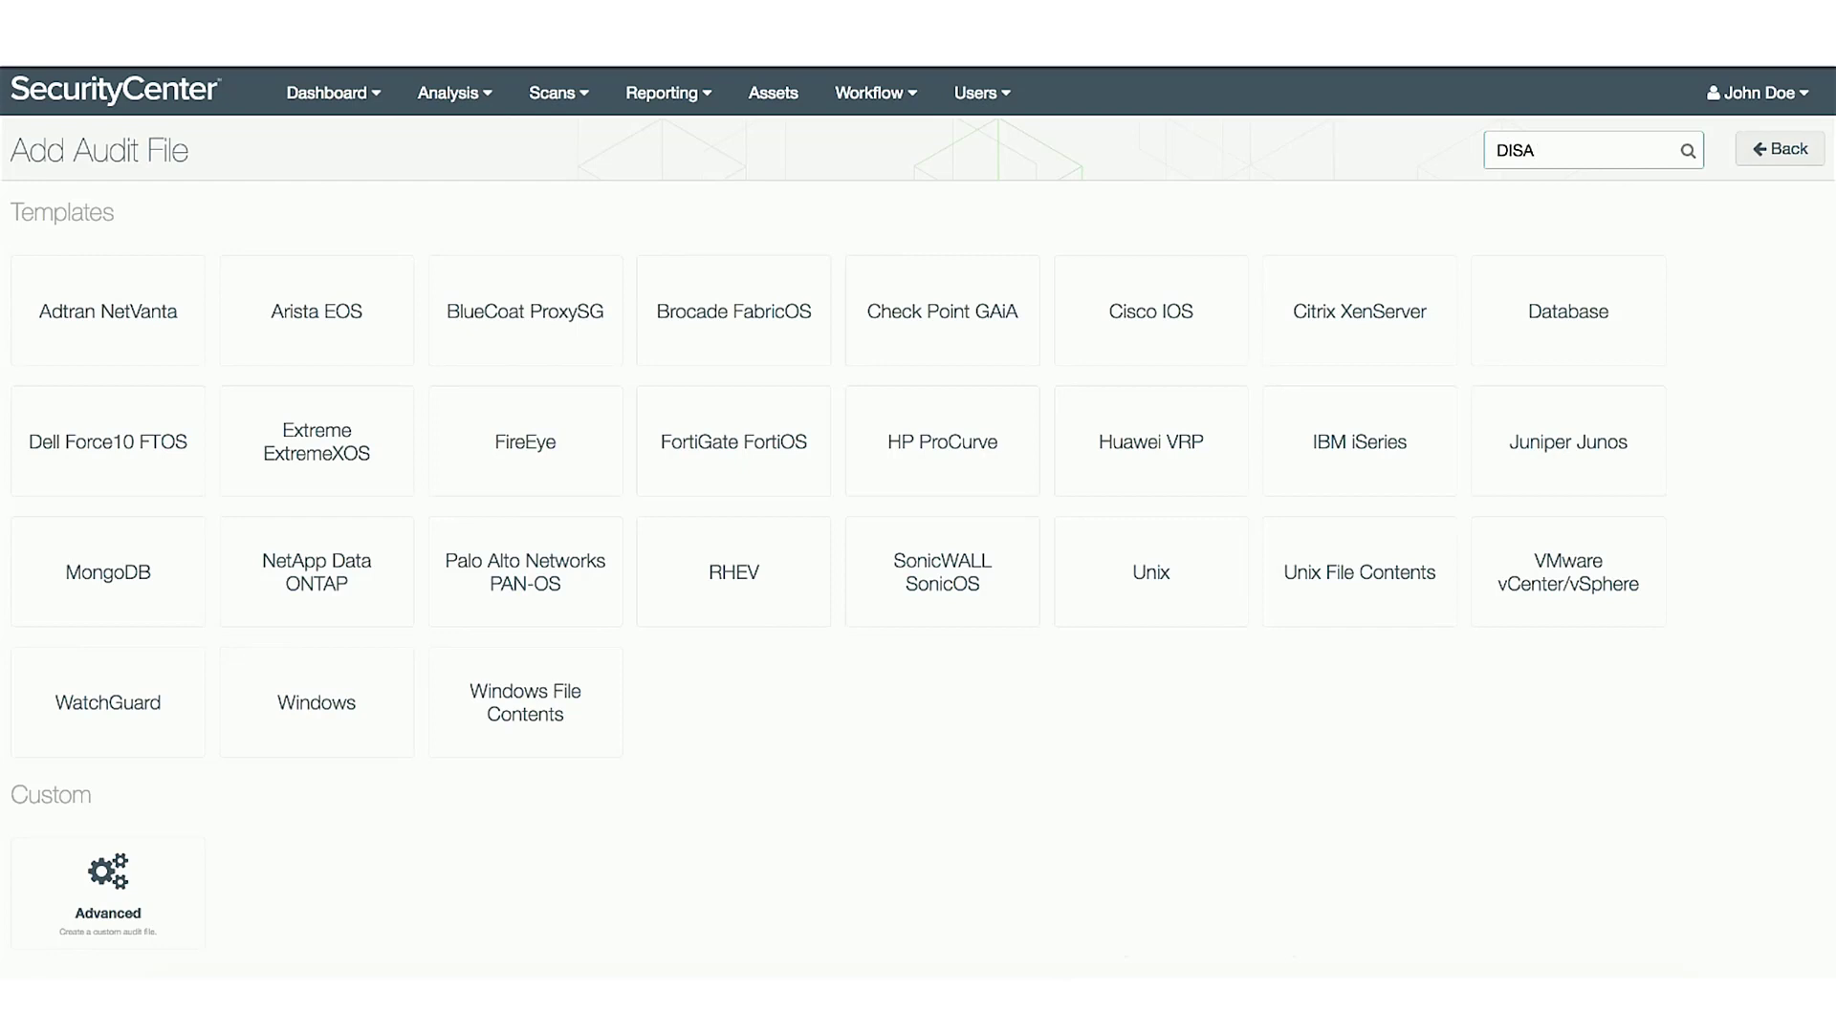
key(Return)
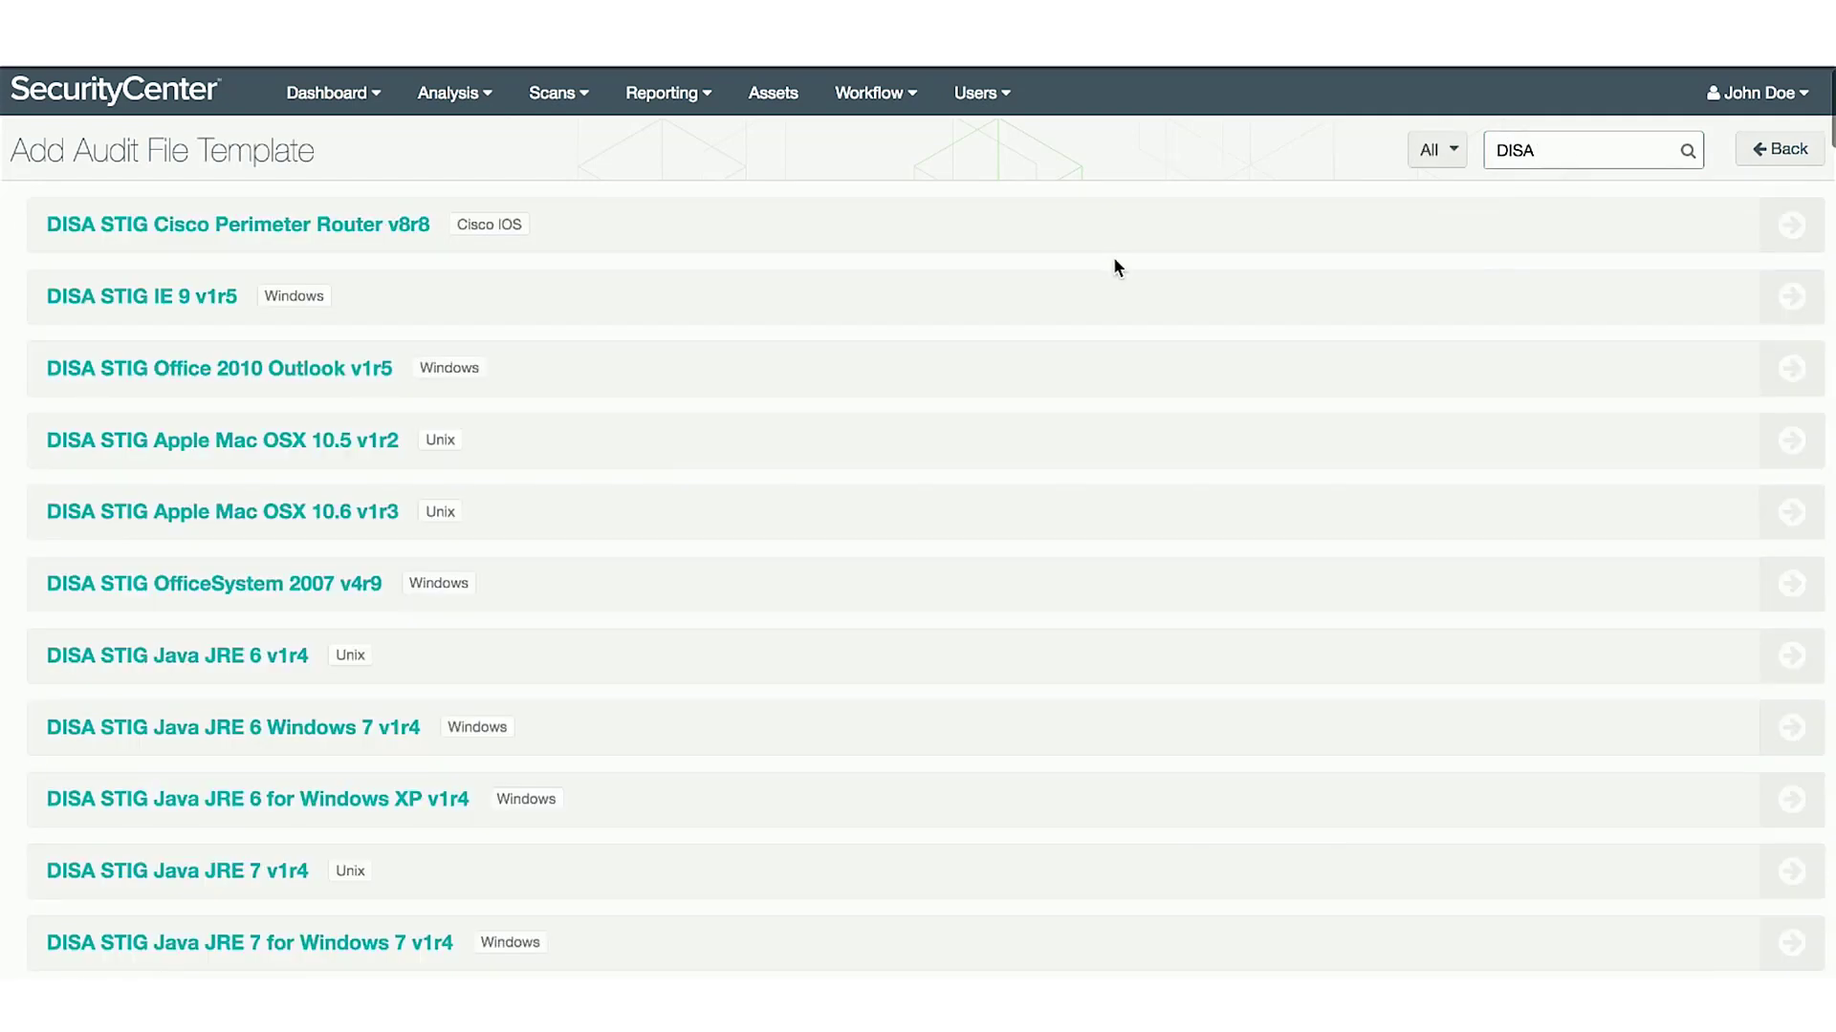
scroll(896, 280, down, 2)
scroll(895, 280, down, 4)
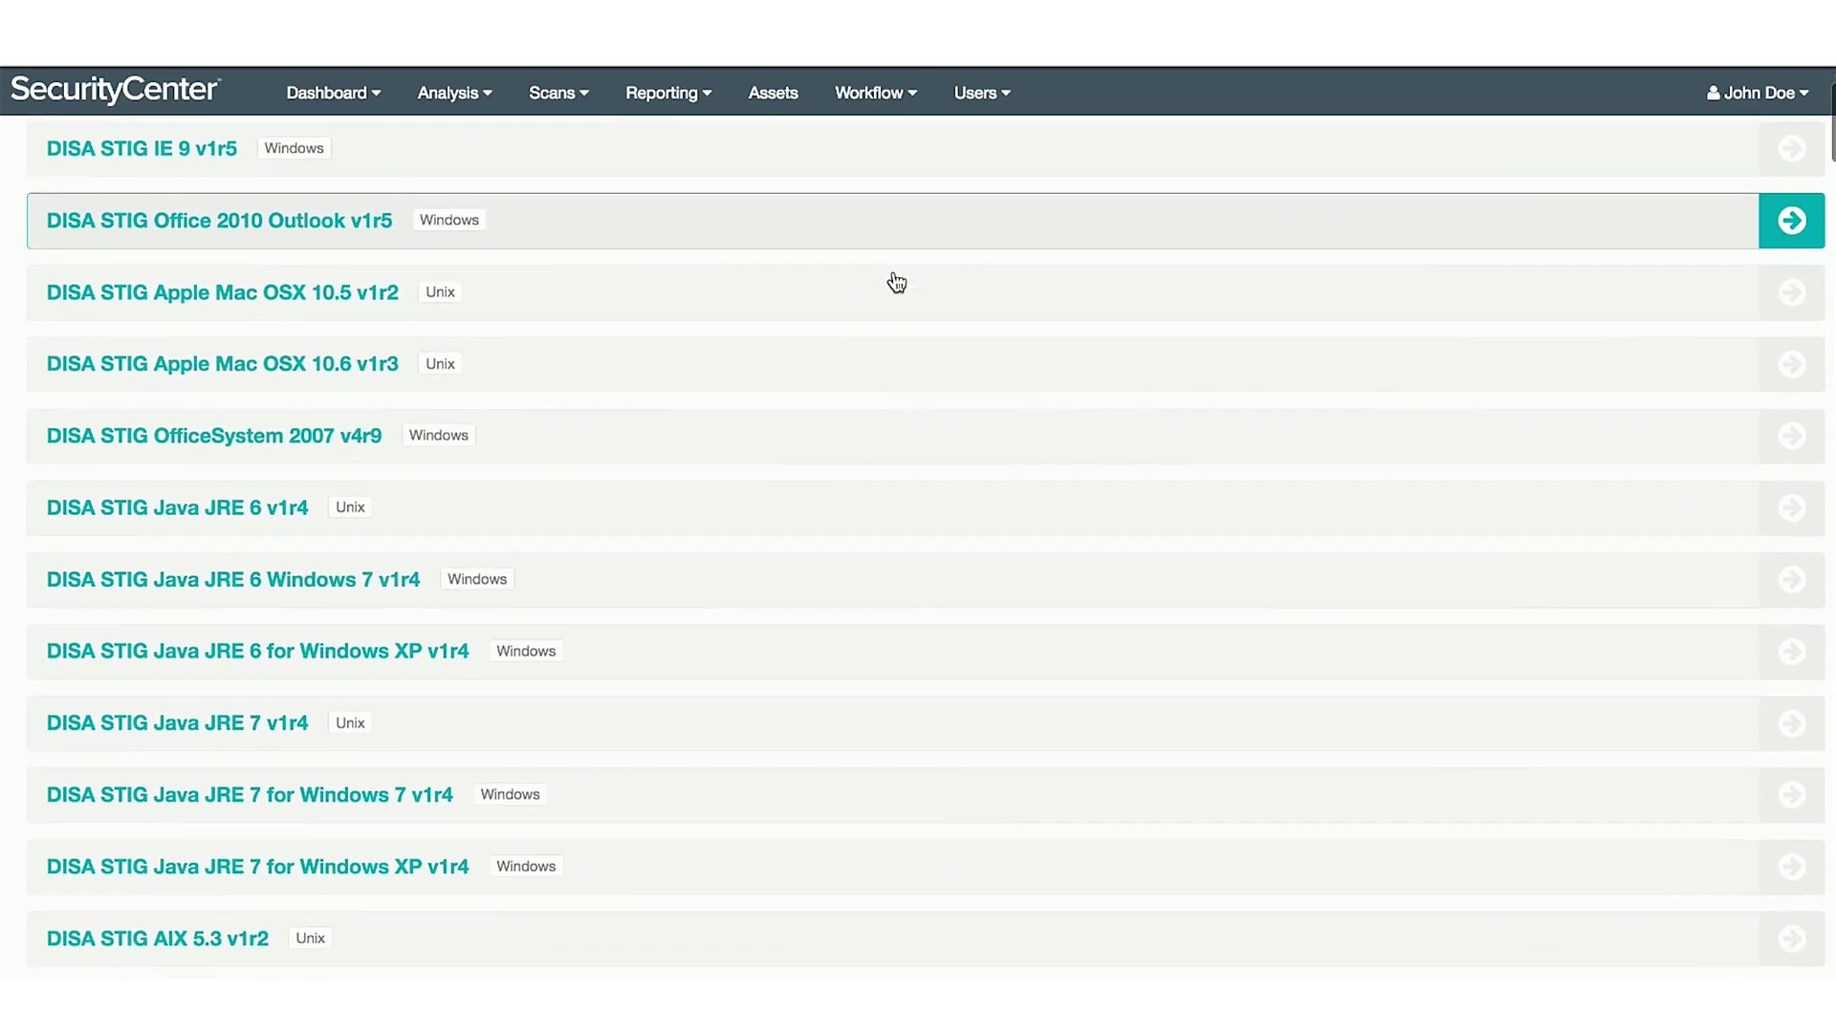
scroll(896, 280, down, 10)
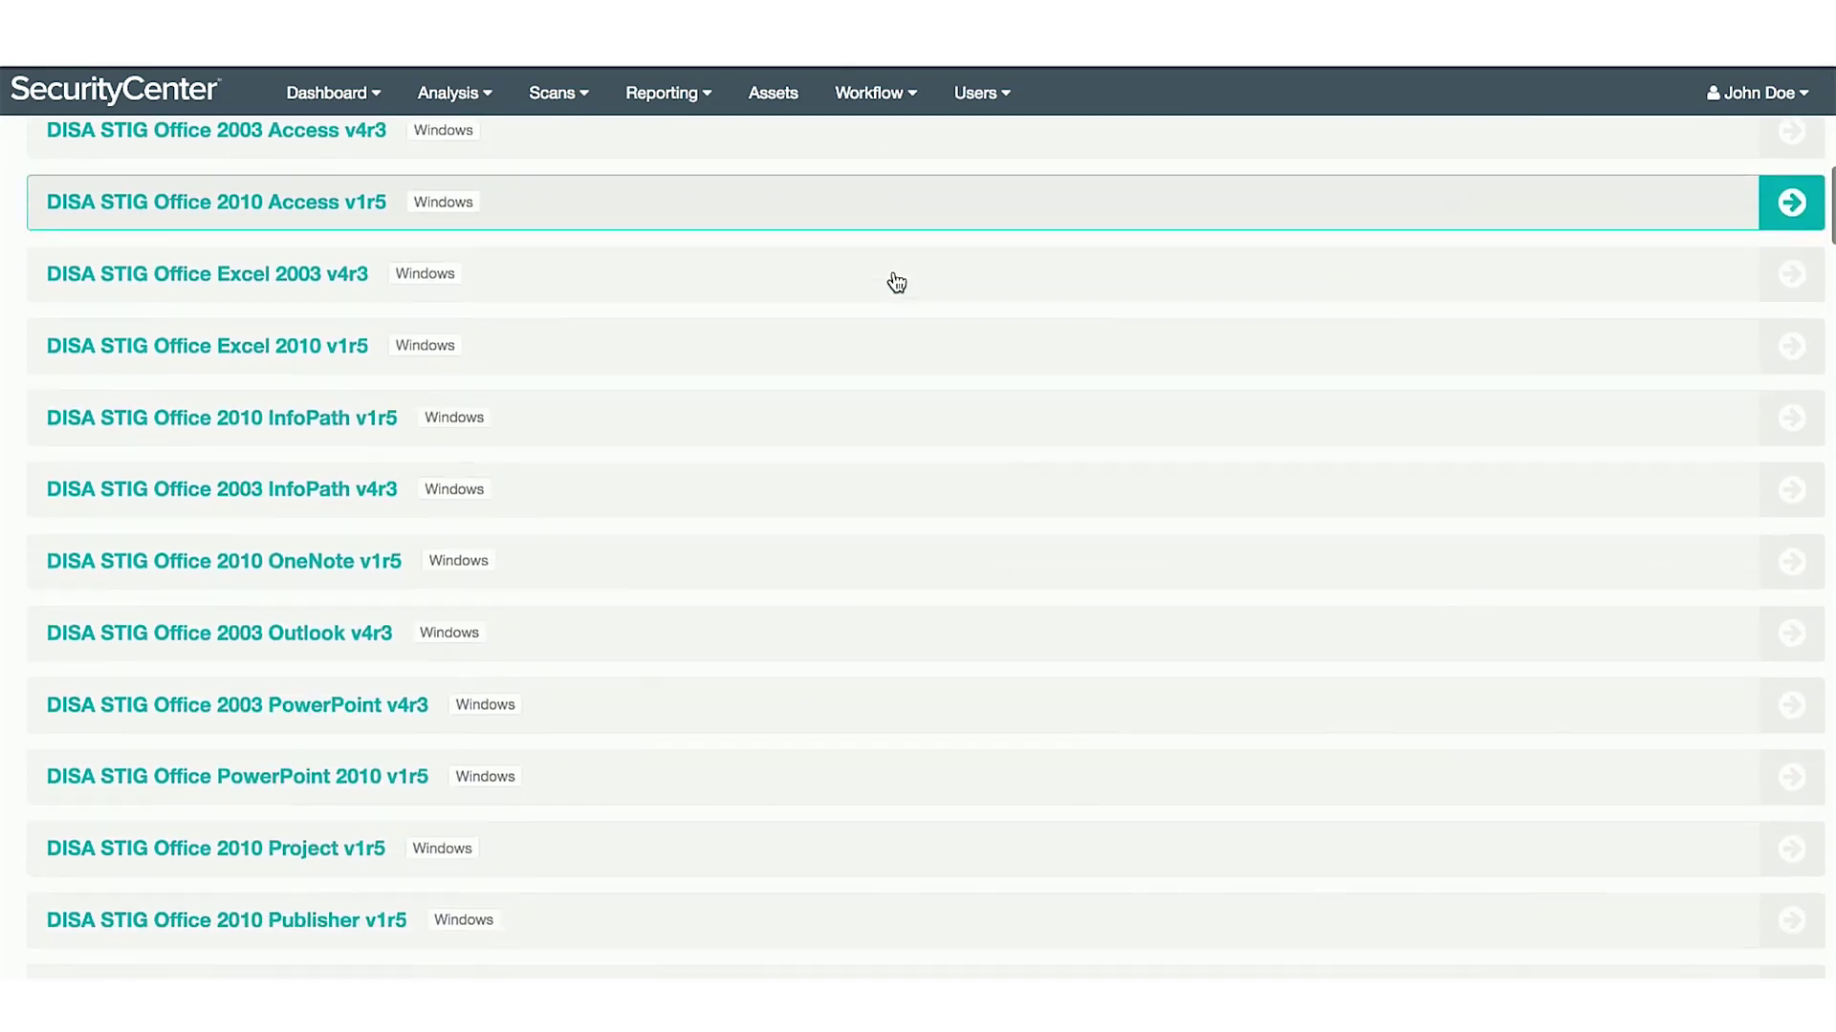
scroll(896, 280, up, 15)
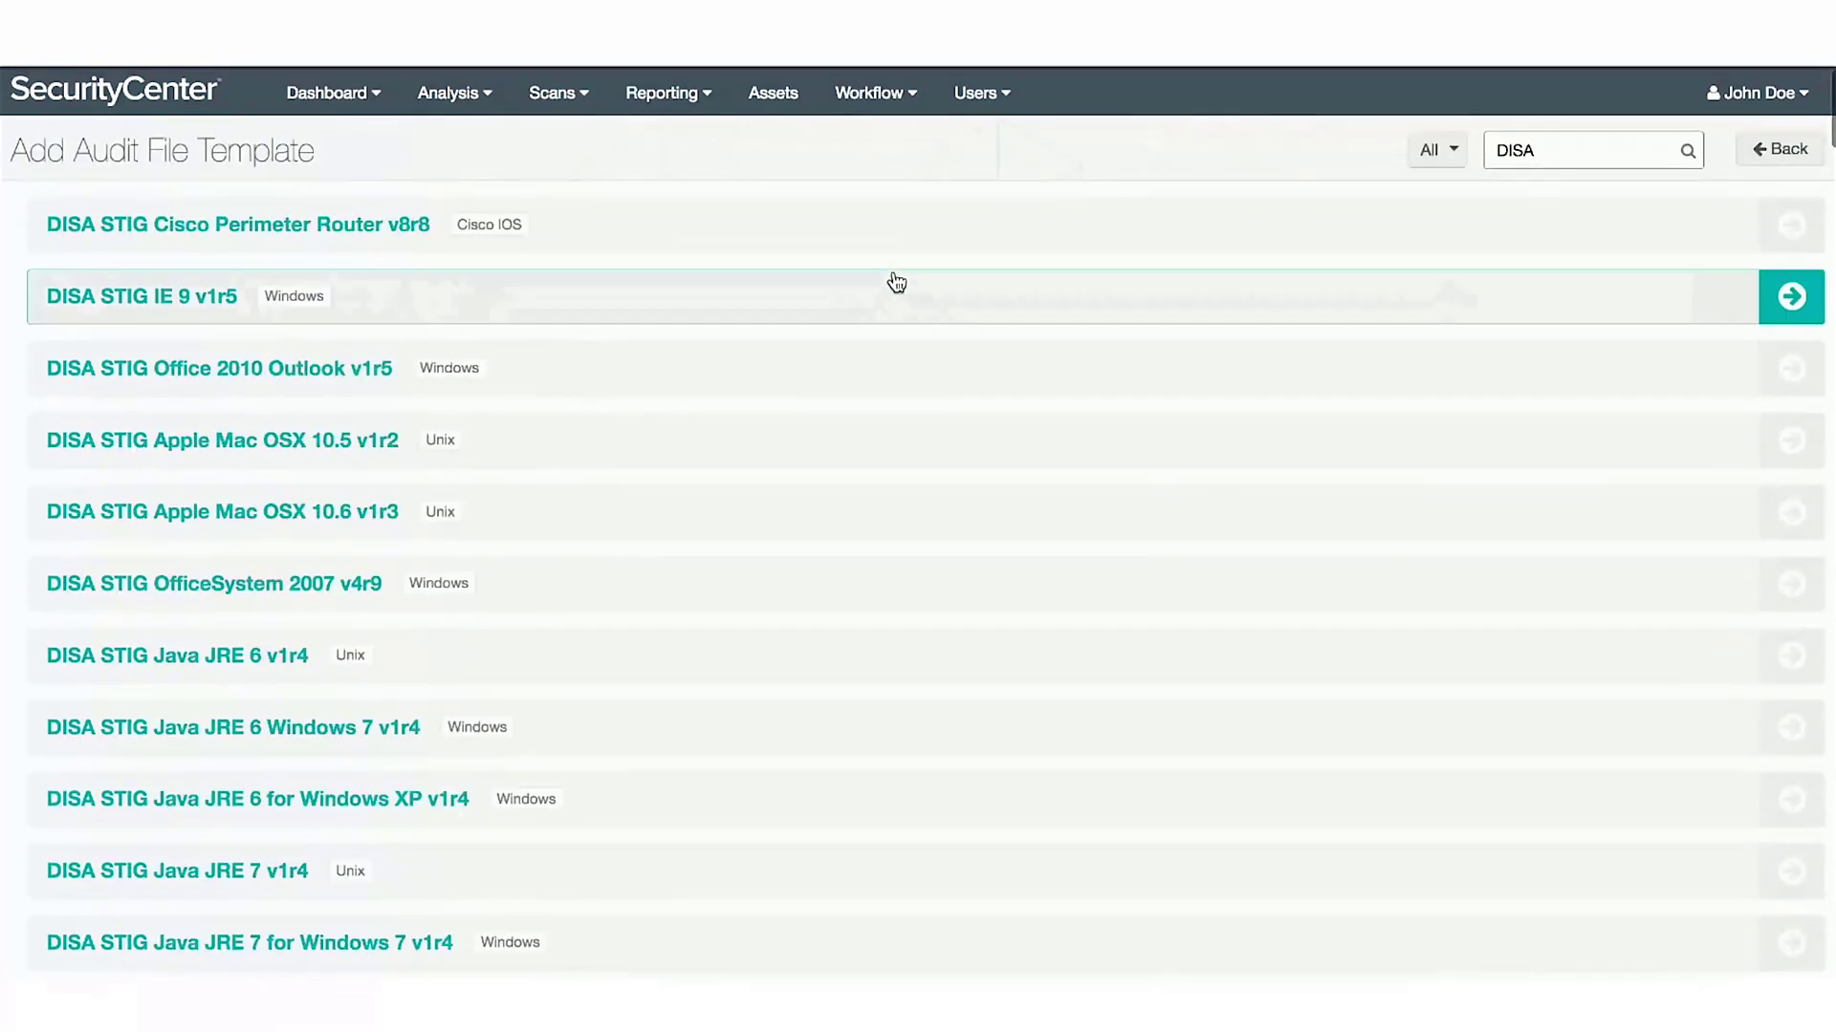
Step: Replace the template search with CIS and browse the CIS templates
double_click(1604, 153)
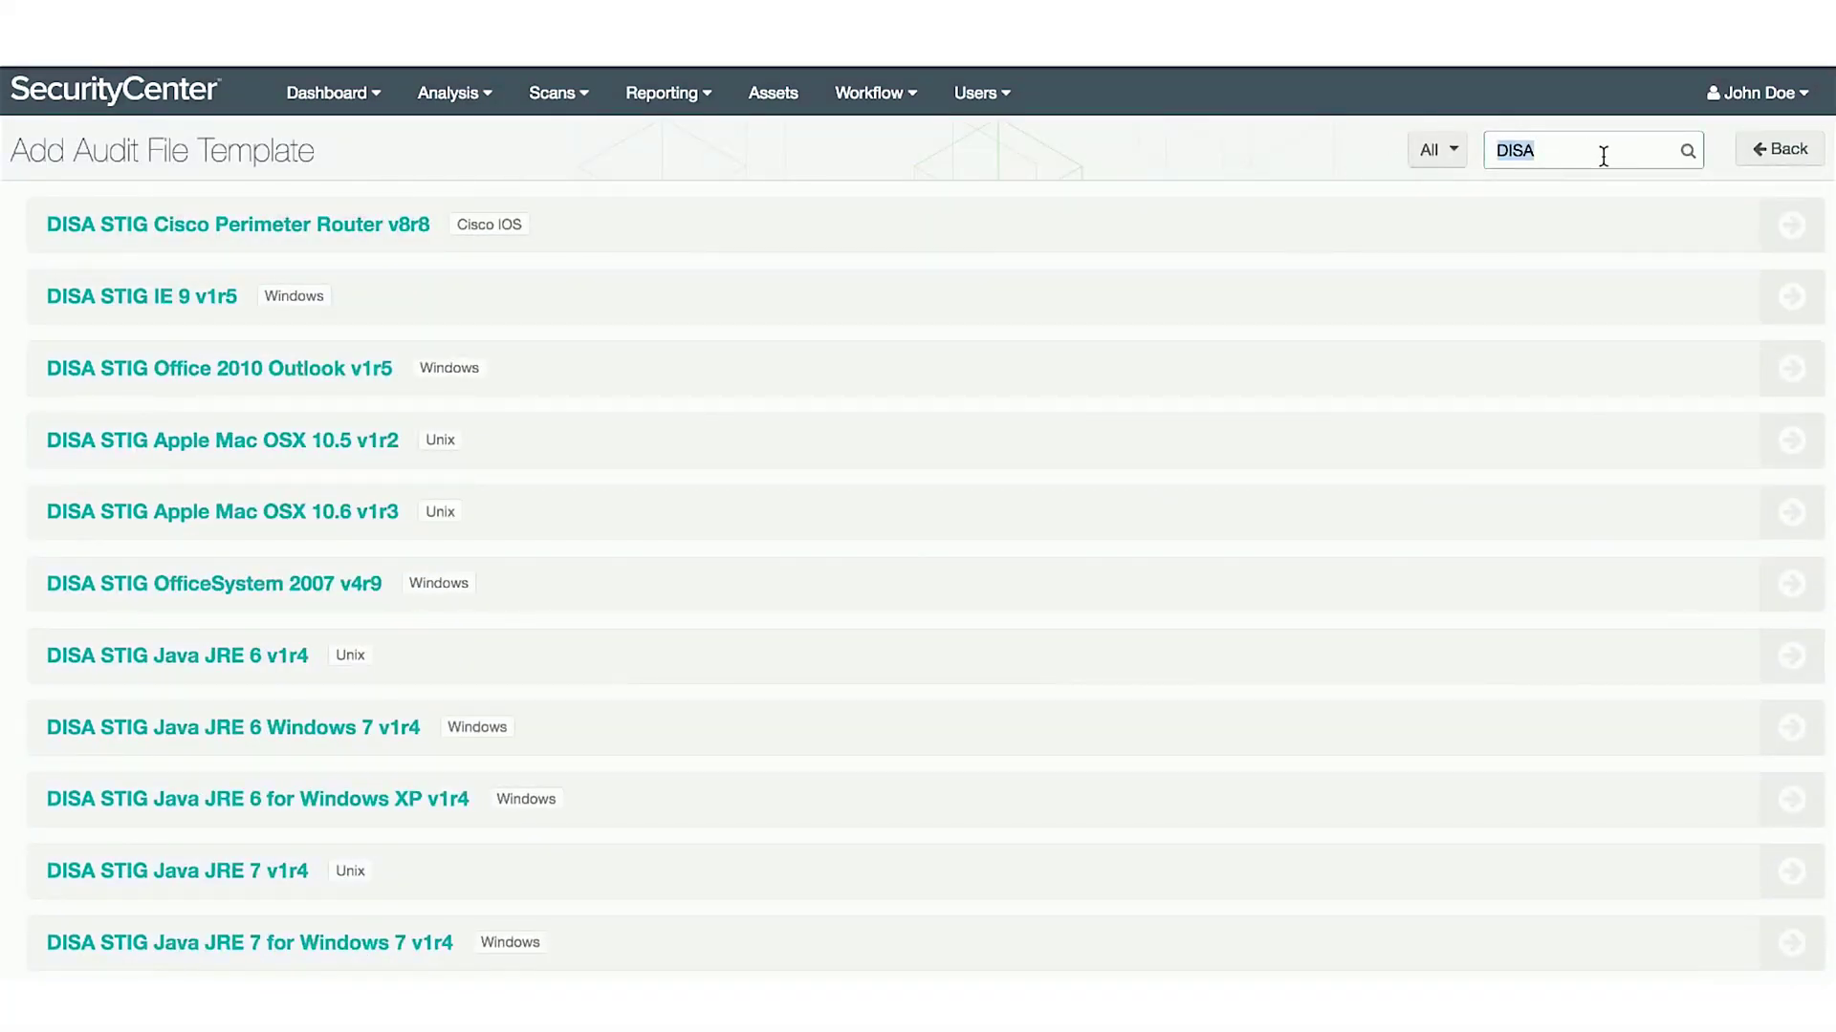
text(CIS)
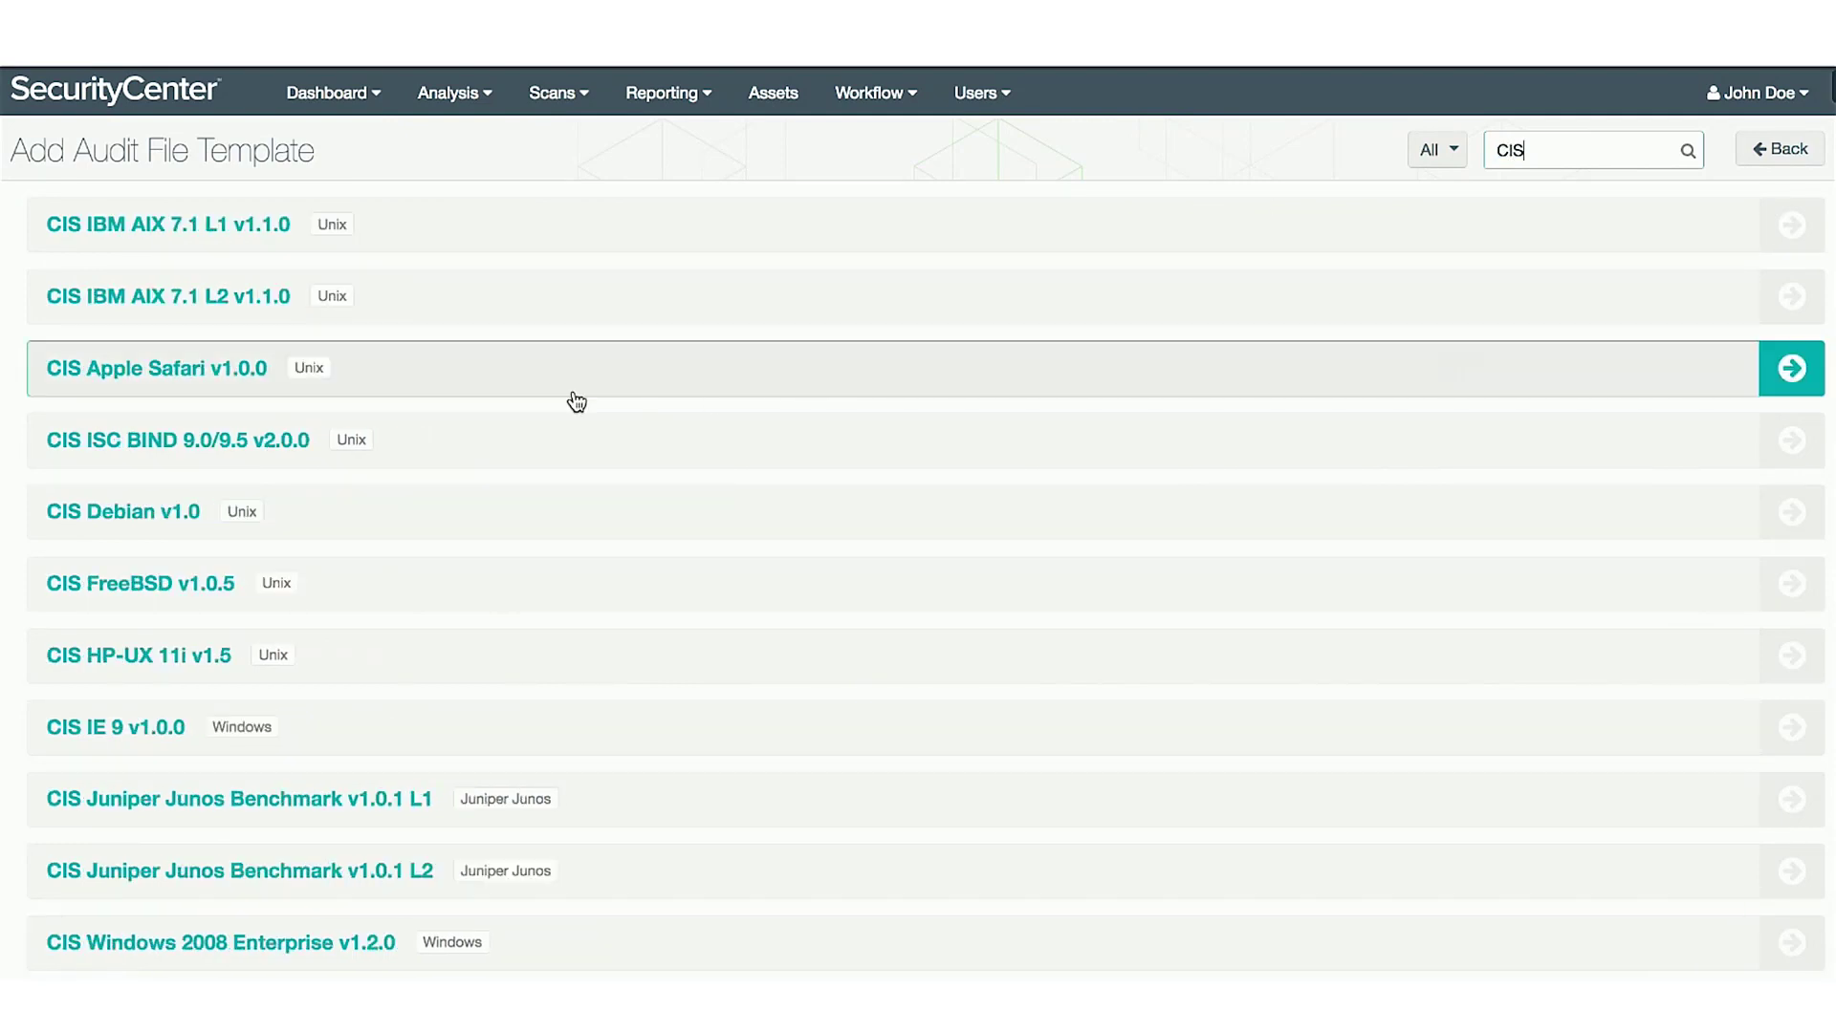
scroll(574, 398, down, 2)
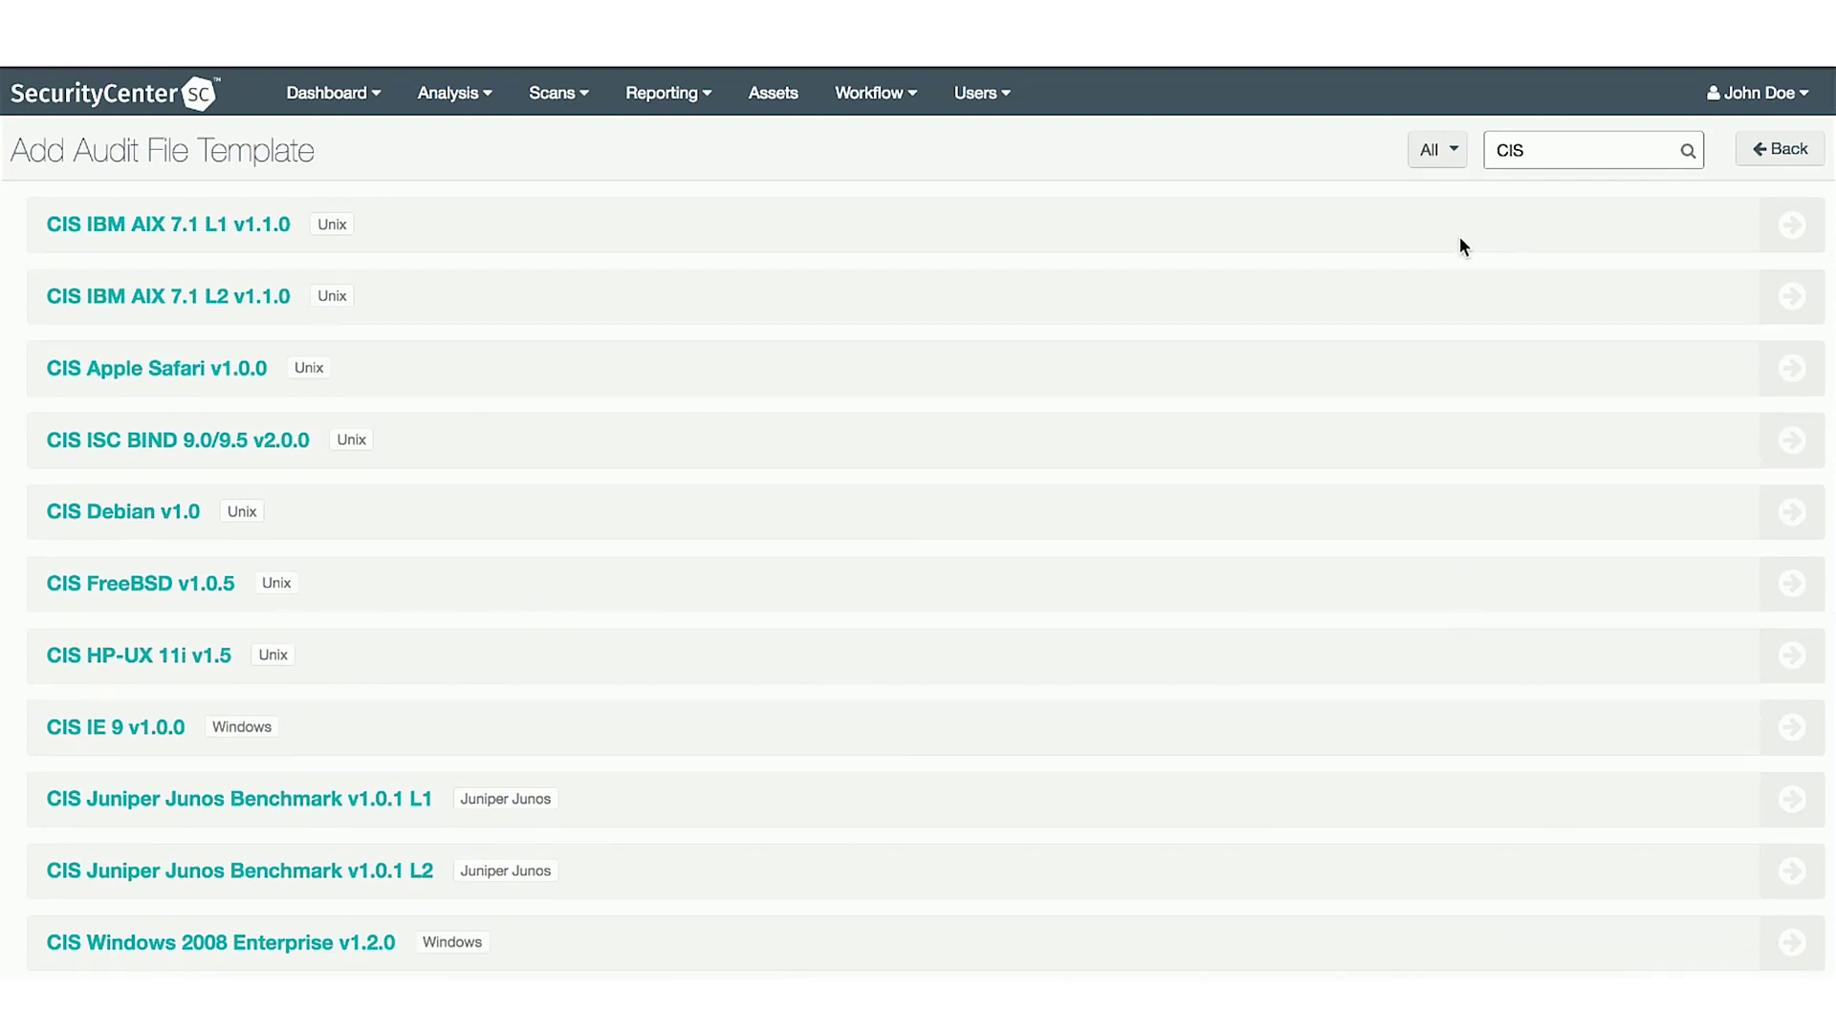
Step: Search DISA again and scroll down to the Windows Server 2008 R2 MS STIG entries
double_click(1629, 150)
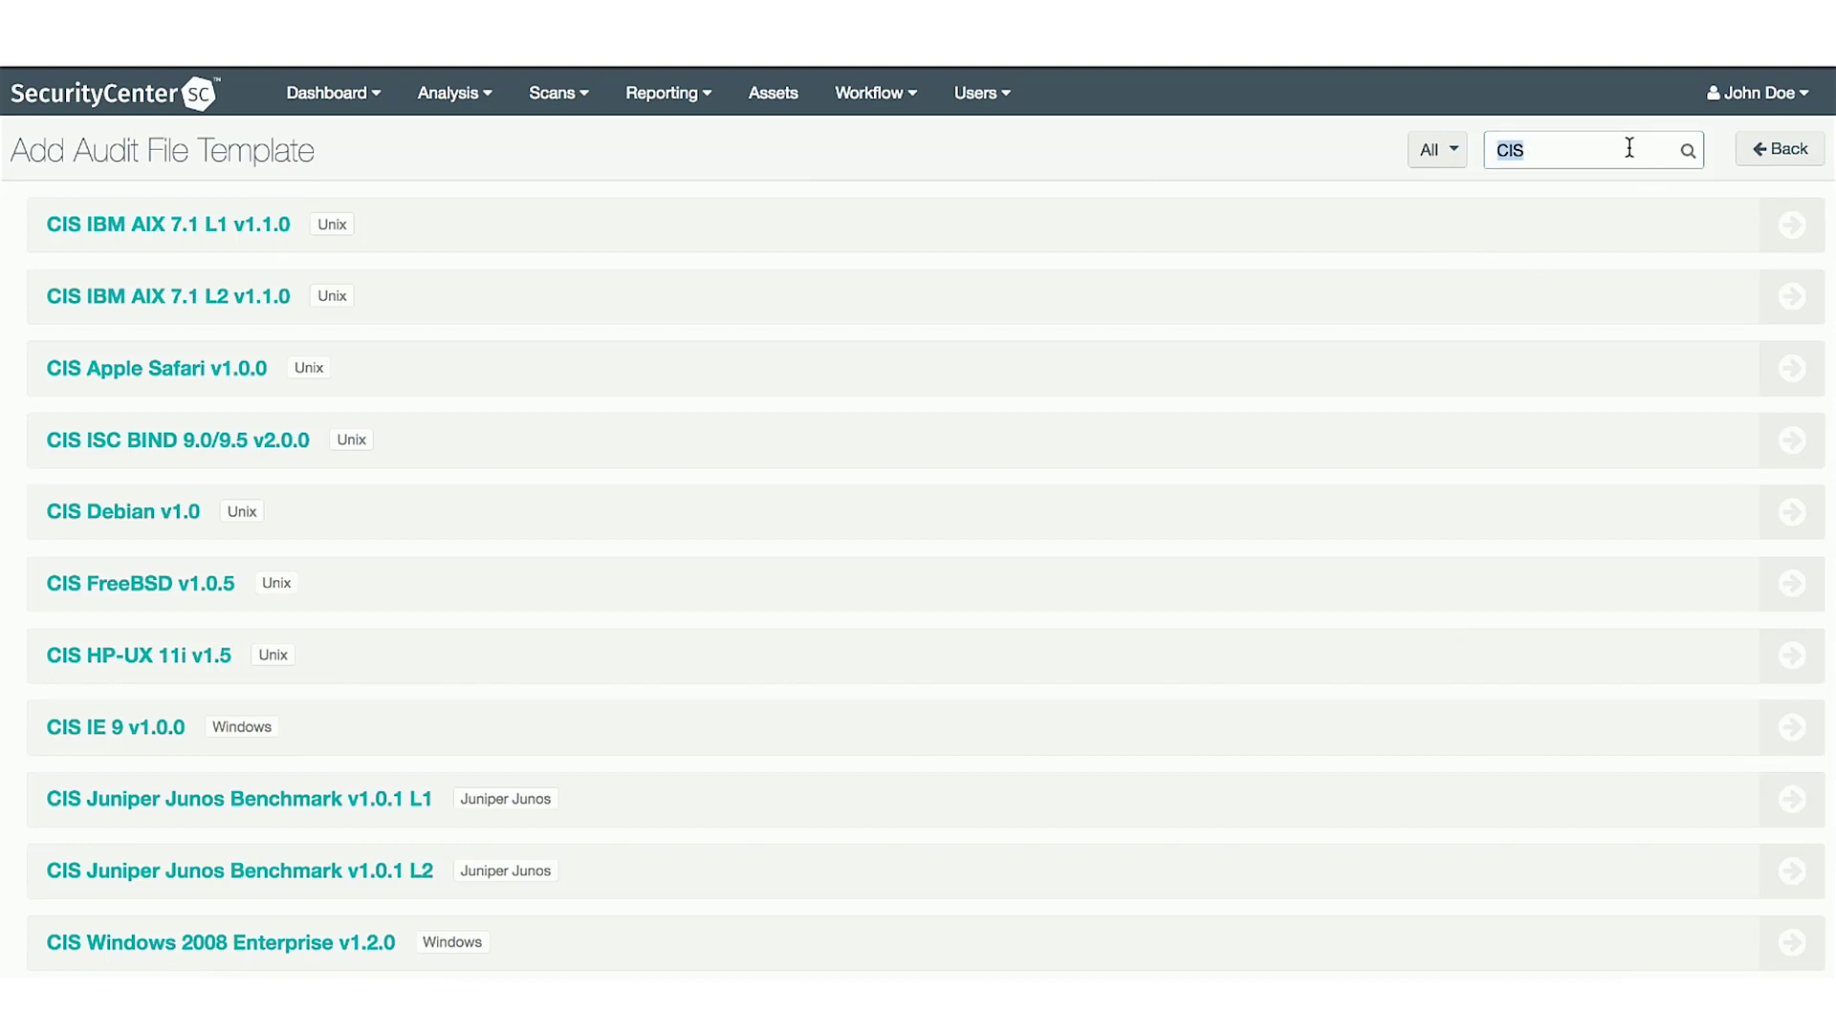
text(DISA)
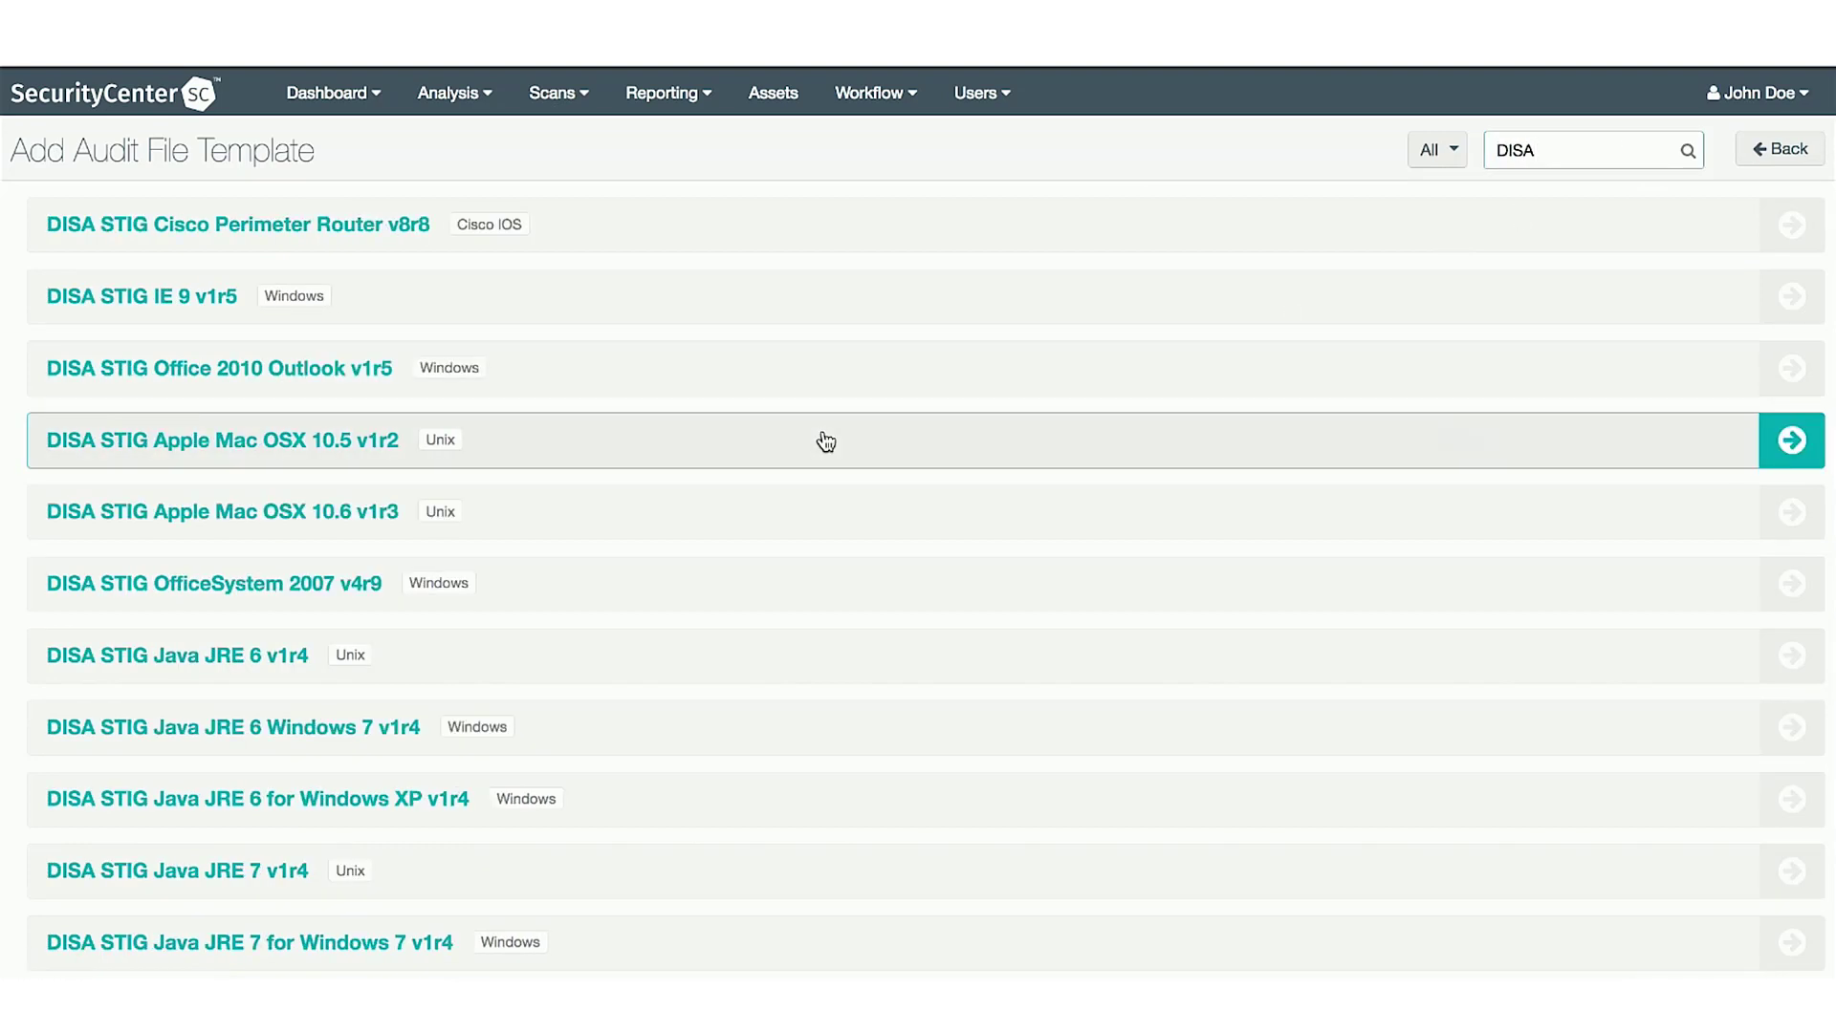
scroll(521, 299, down, 8)
scroll(521, 300, down, 10)
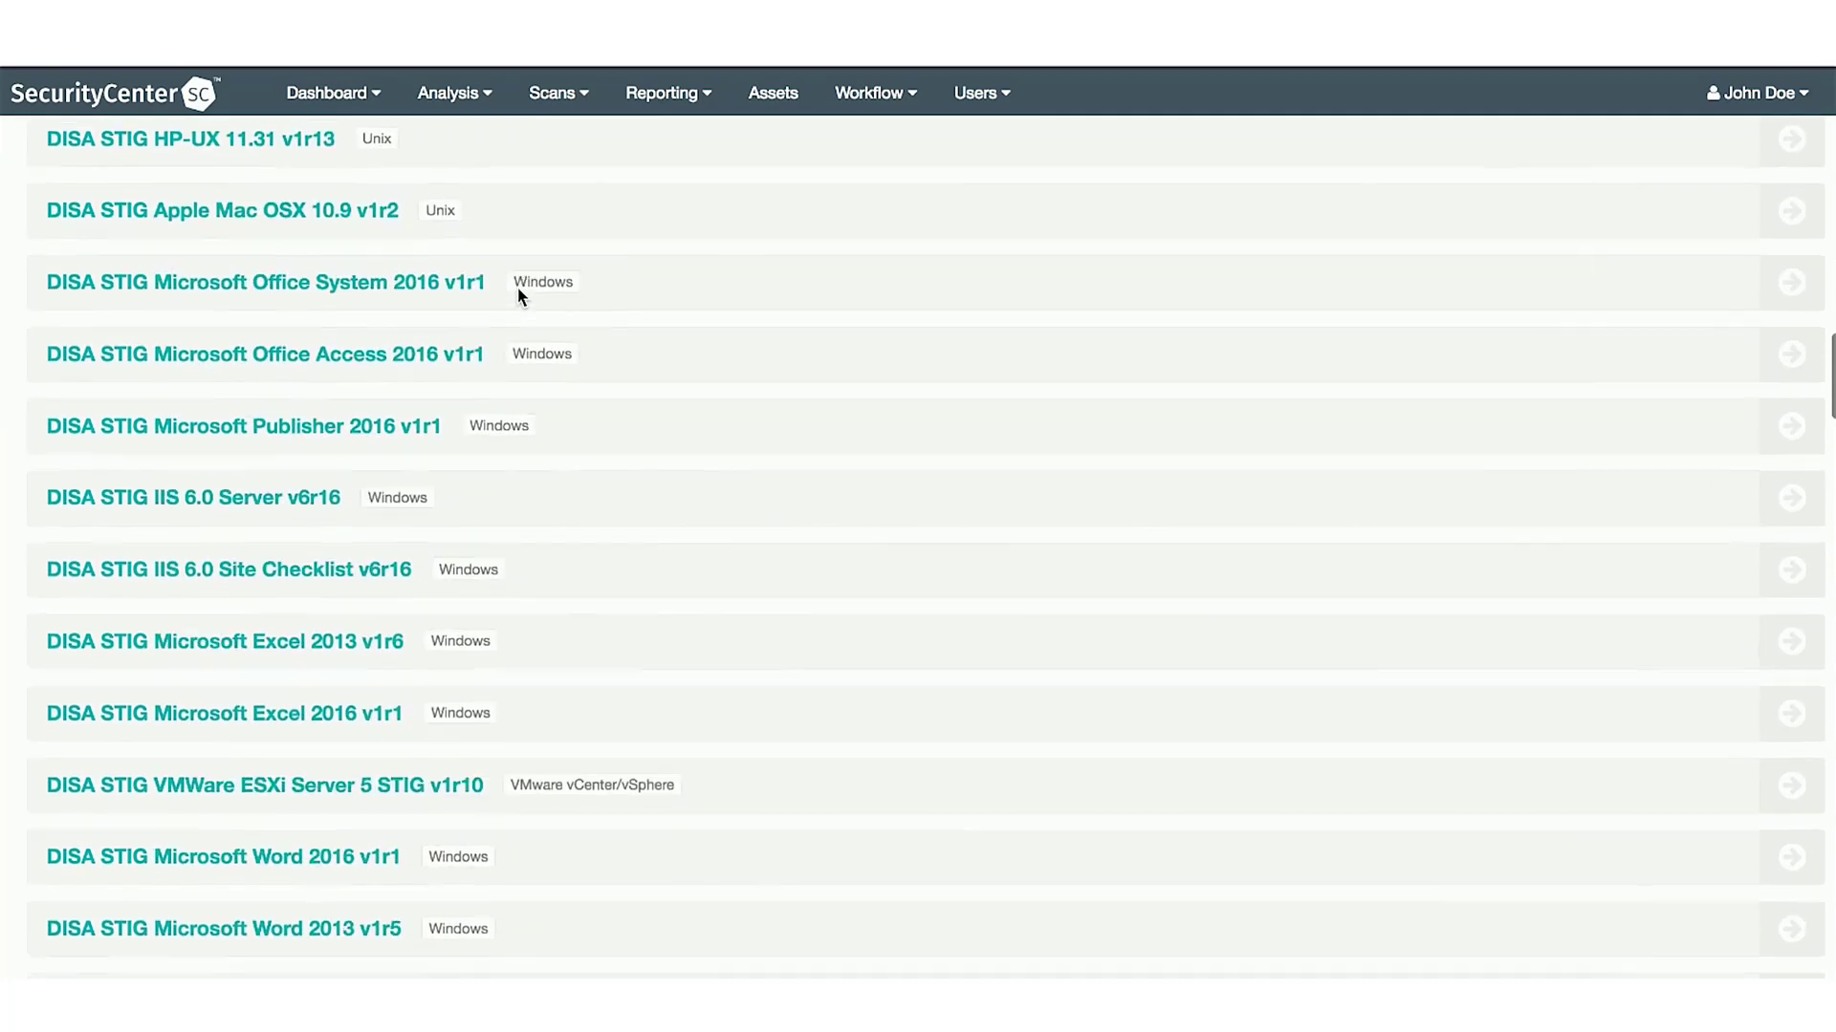
scroll(298, 593, down, 10)
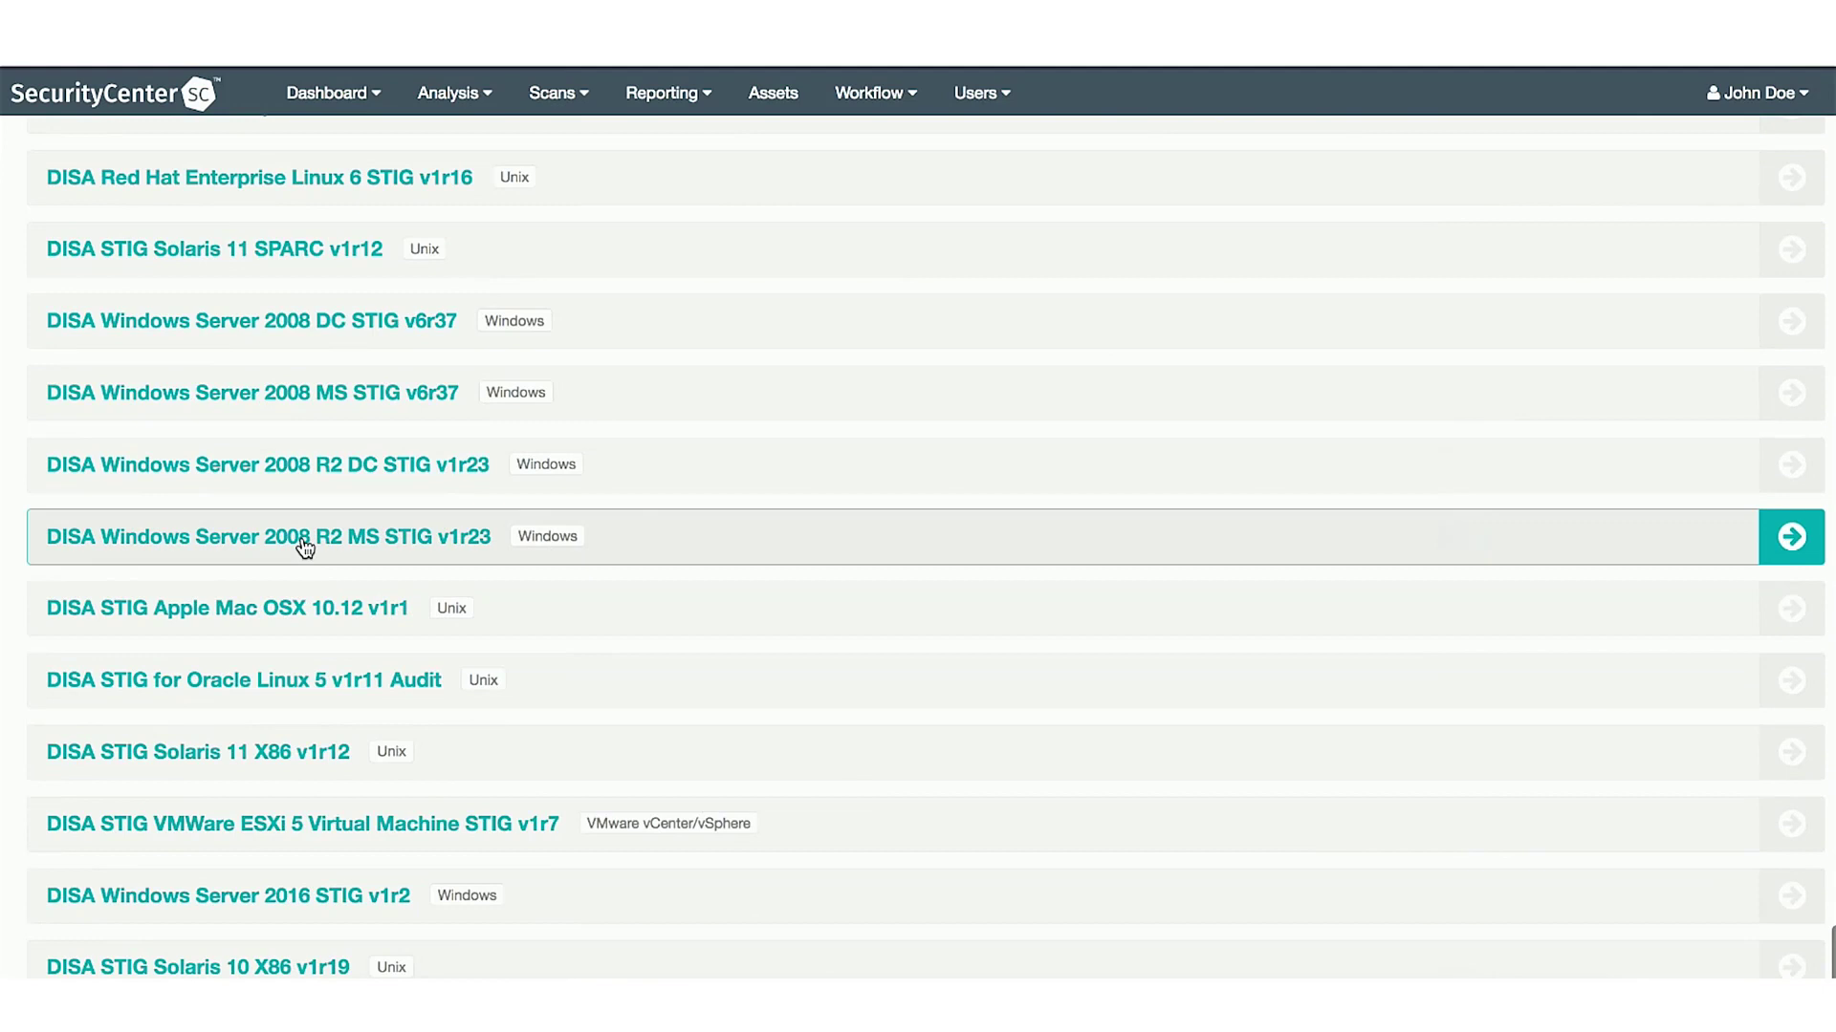
Step: Create an audit file from the Windows Server 2008 R2 MS STIG v1r23 template named 'DISA STIG SERVER 2008 R2 STIG v1r23'
click(303, 544)
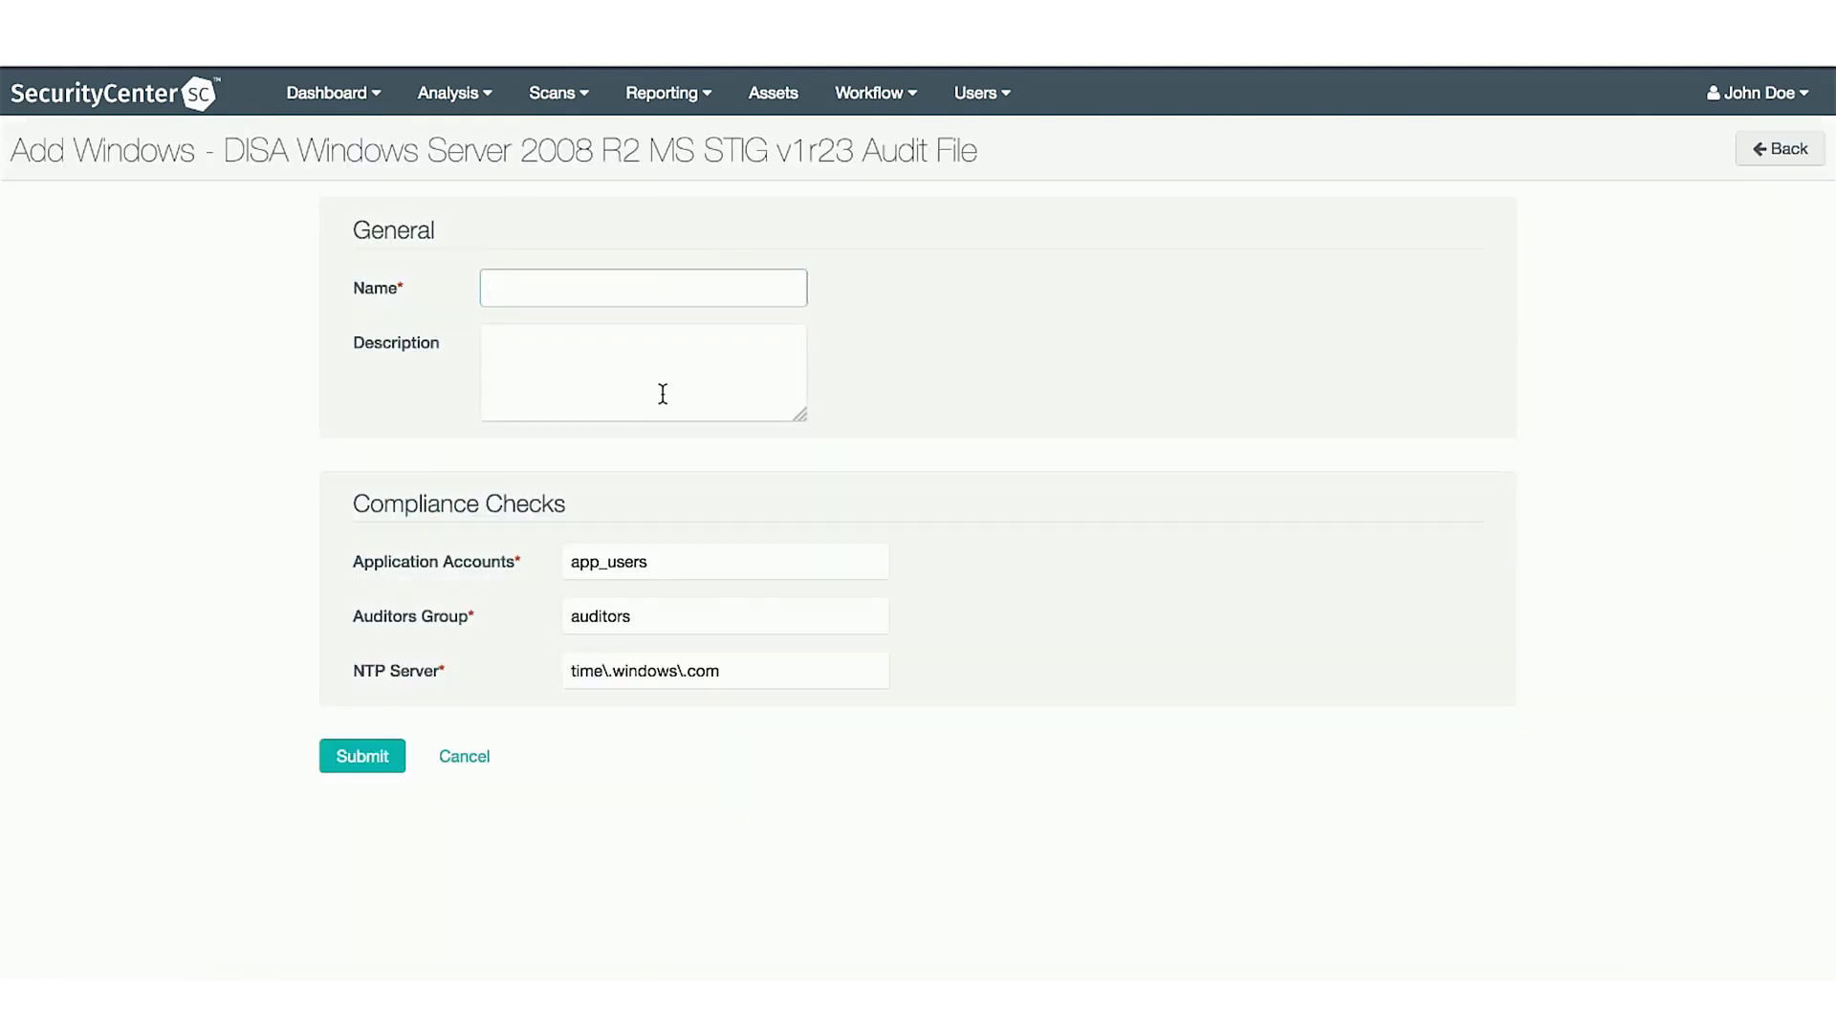
click(737, 302)
text(DISA STIG SERVER 2008)
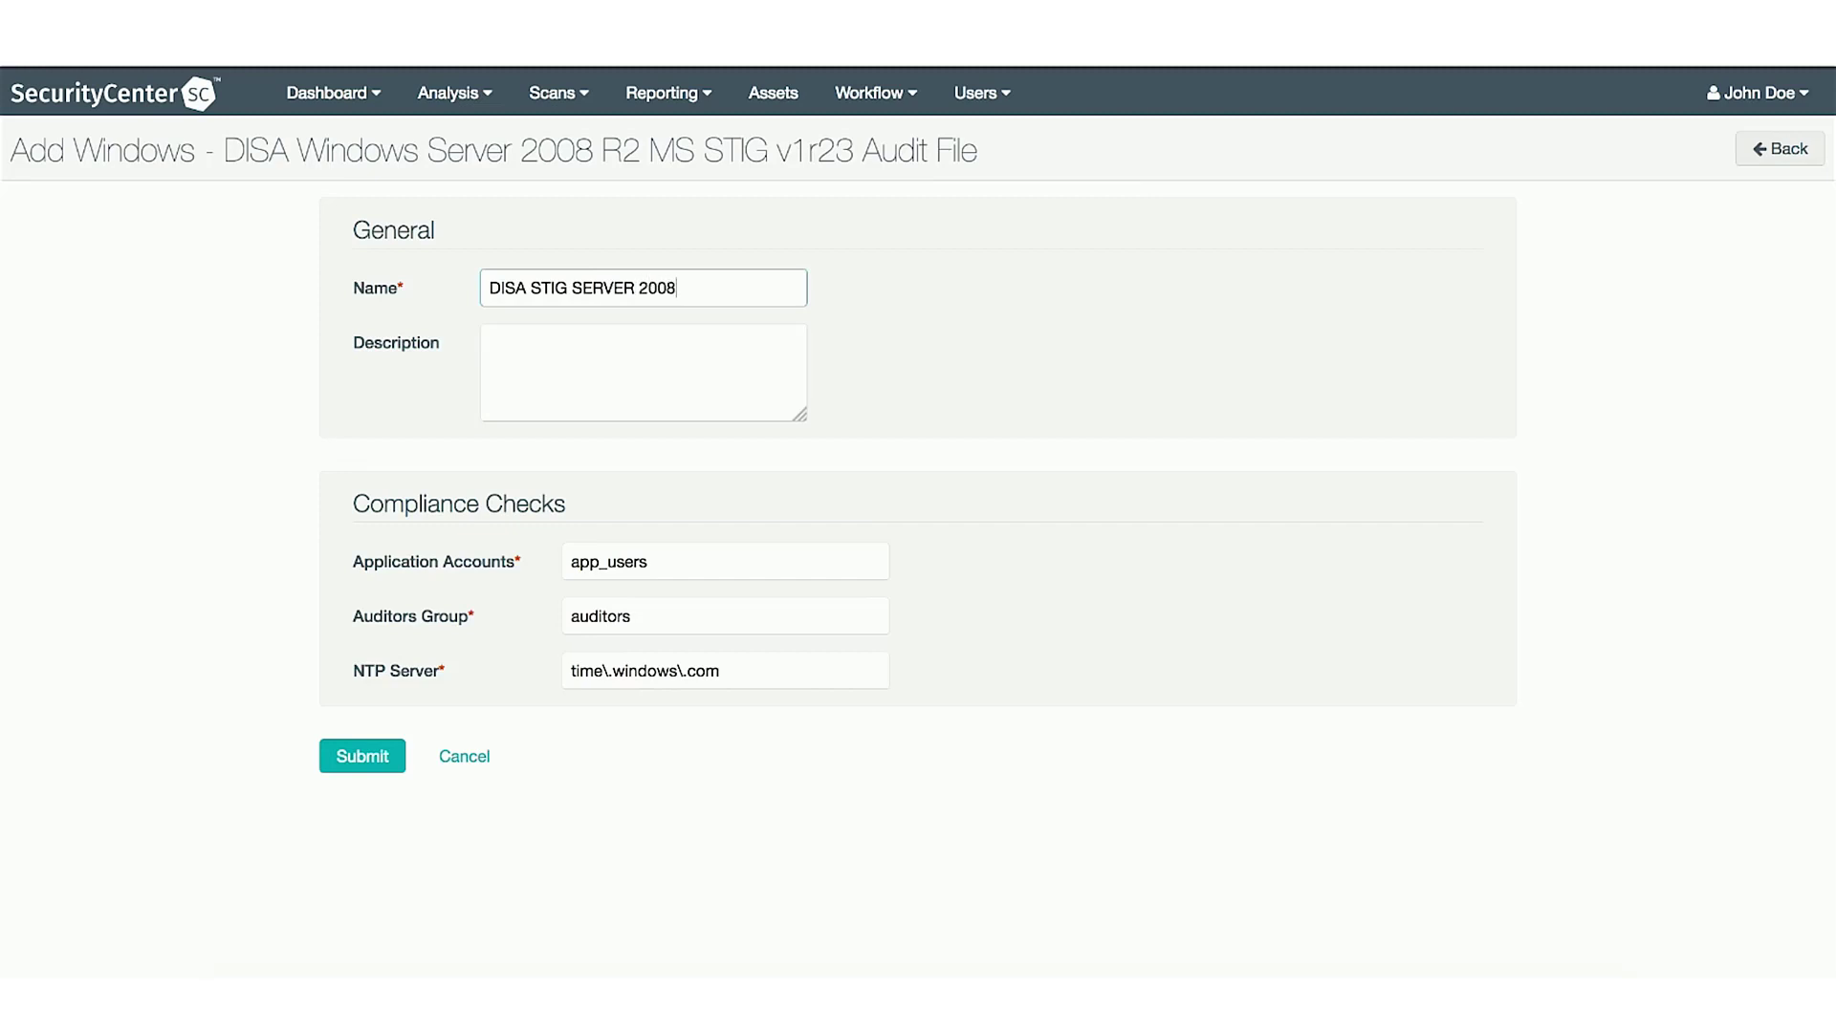
text( R2 STIG v1R)
key(BackSpace)
text(r23)
click(352, 762)
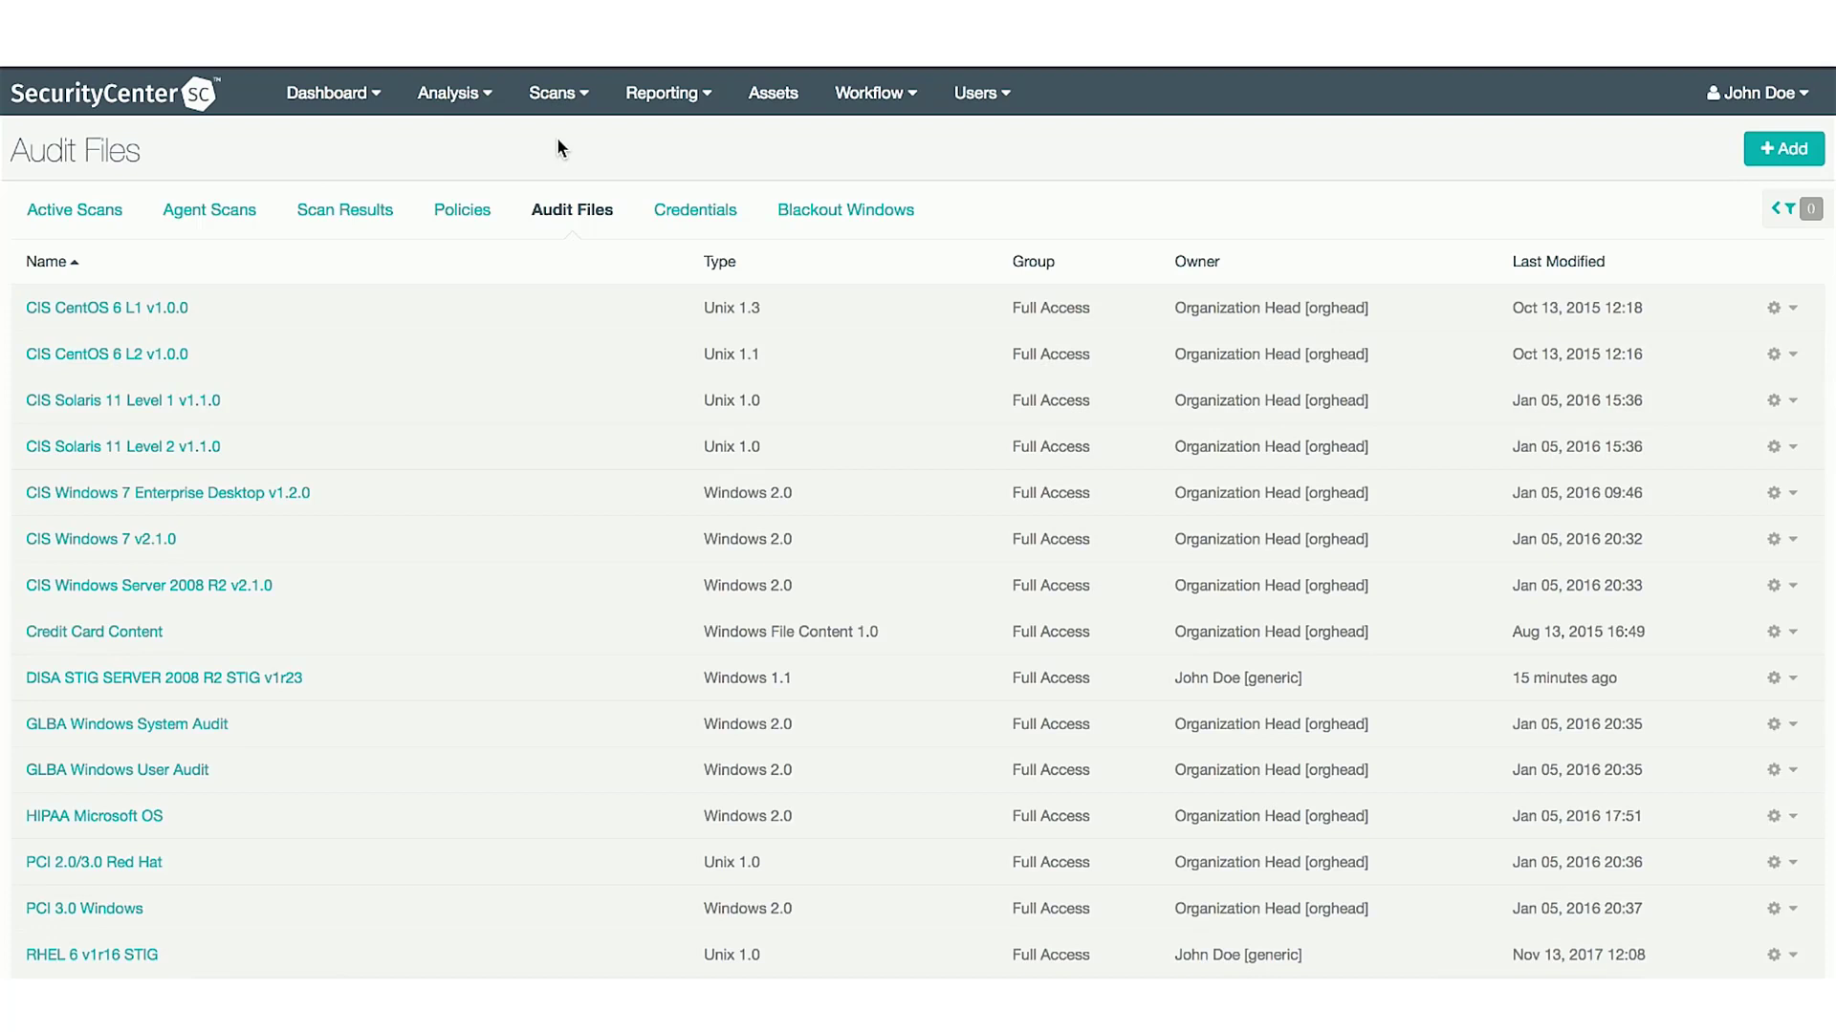
Step: Return to the NIST 800-53 dashboard and drill into the AC-2 Failed bar under Access Control
click(148, 105)
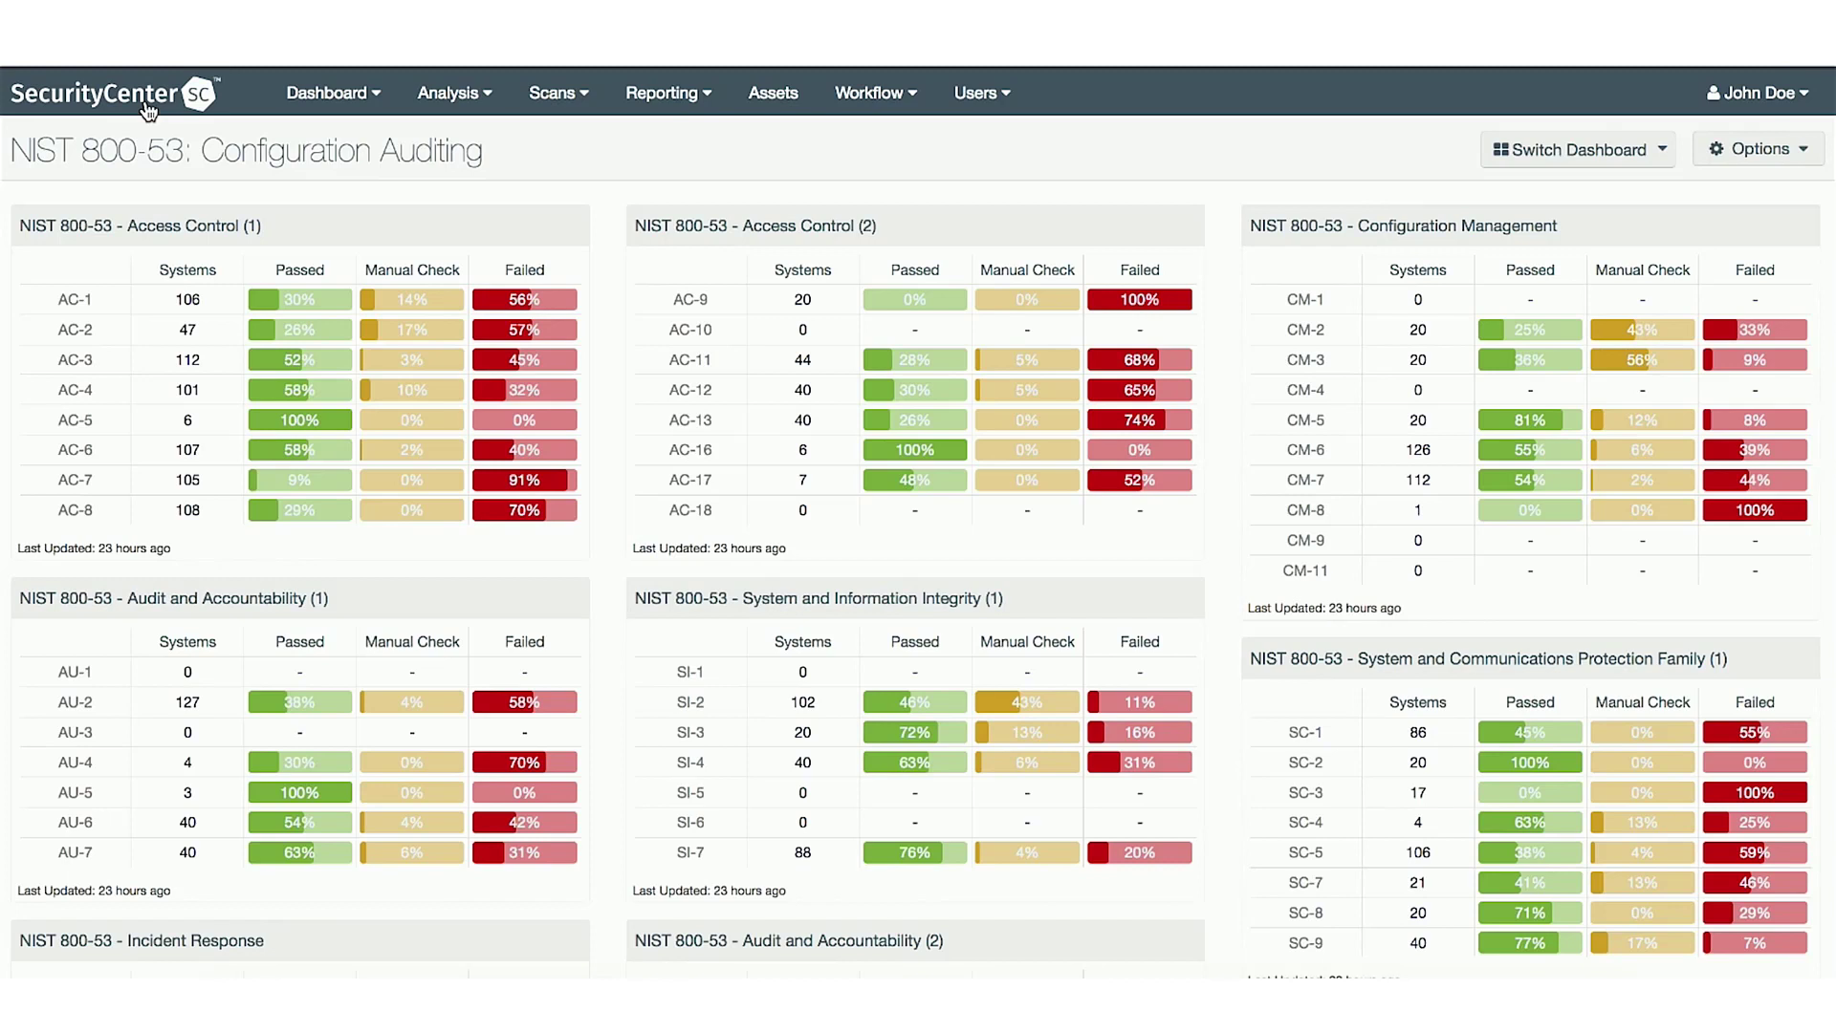
mouse_move(564, 336)
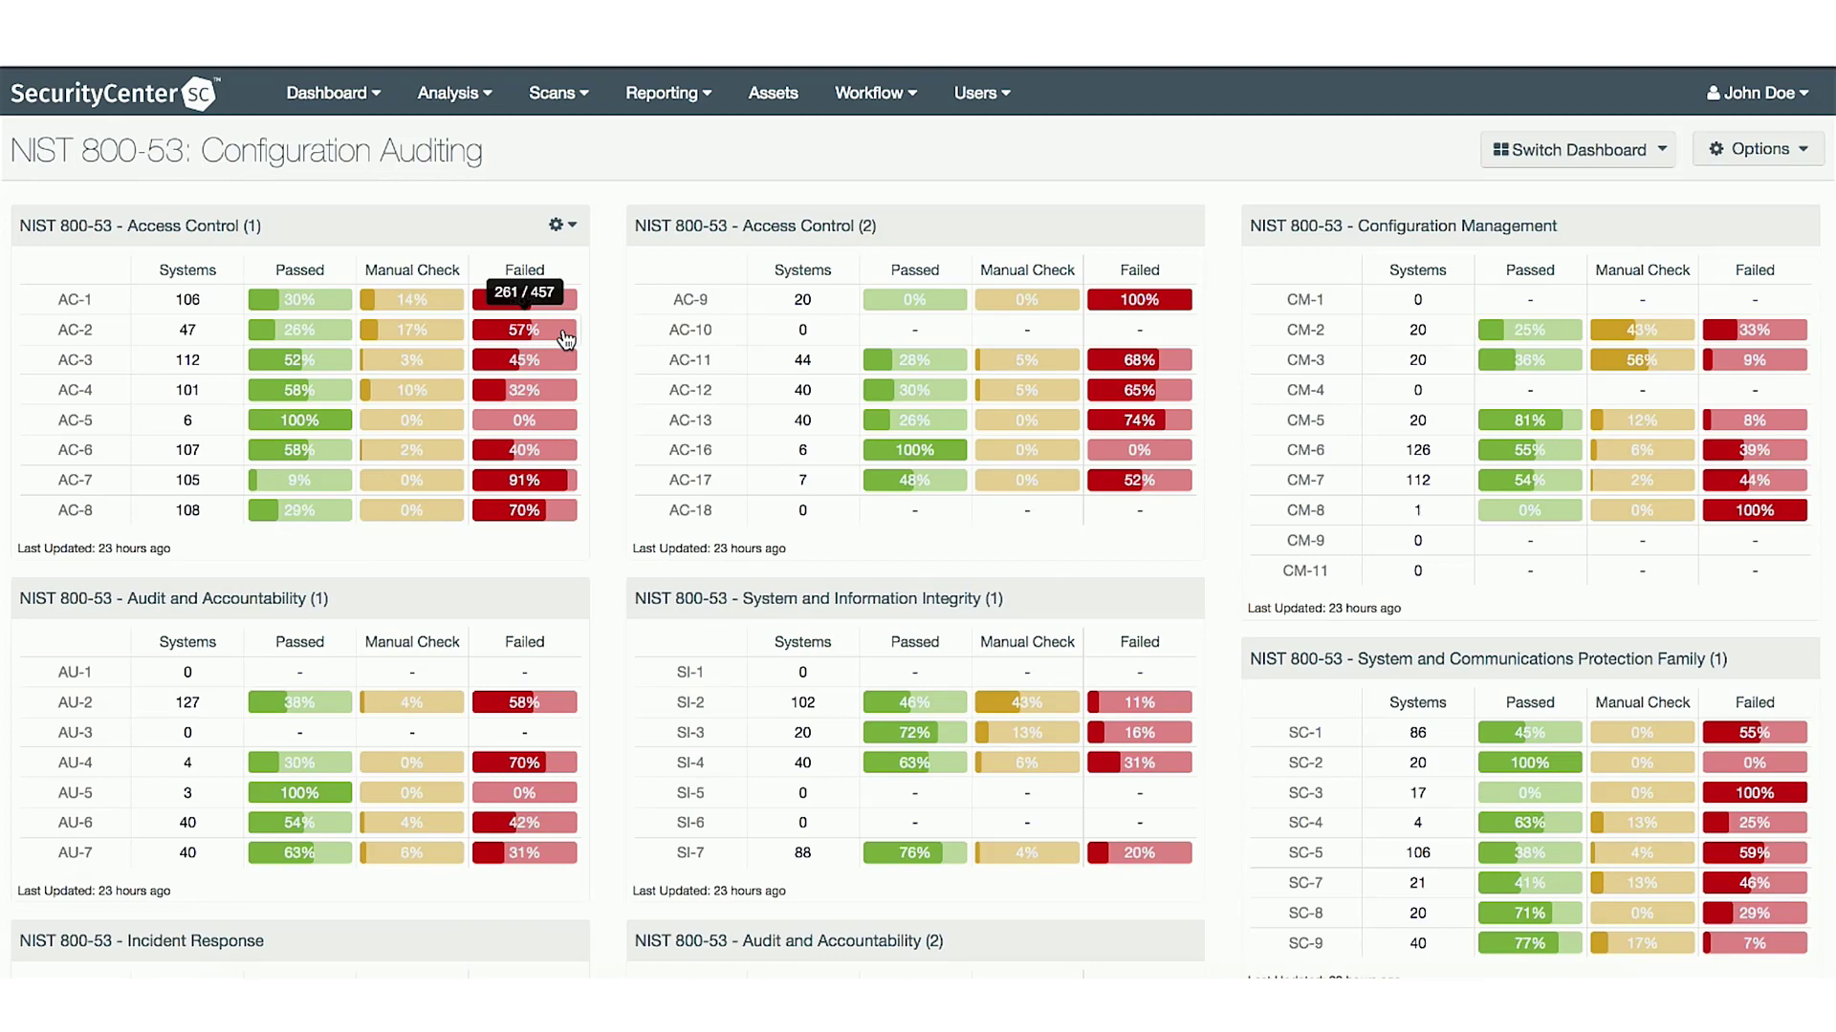
click(565, 338)
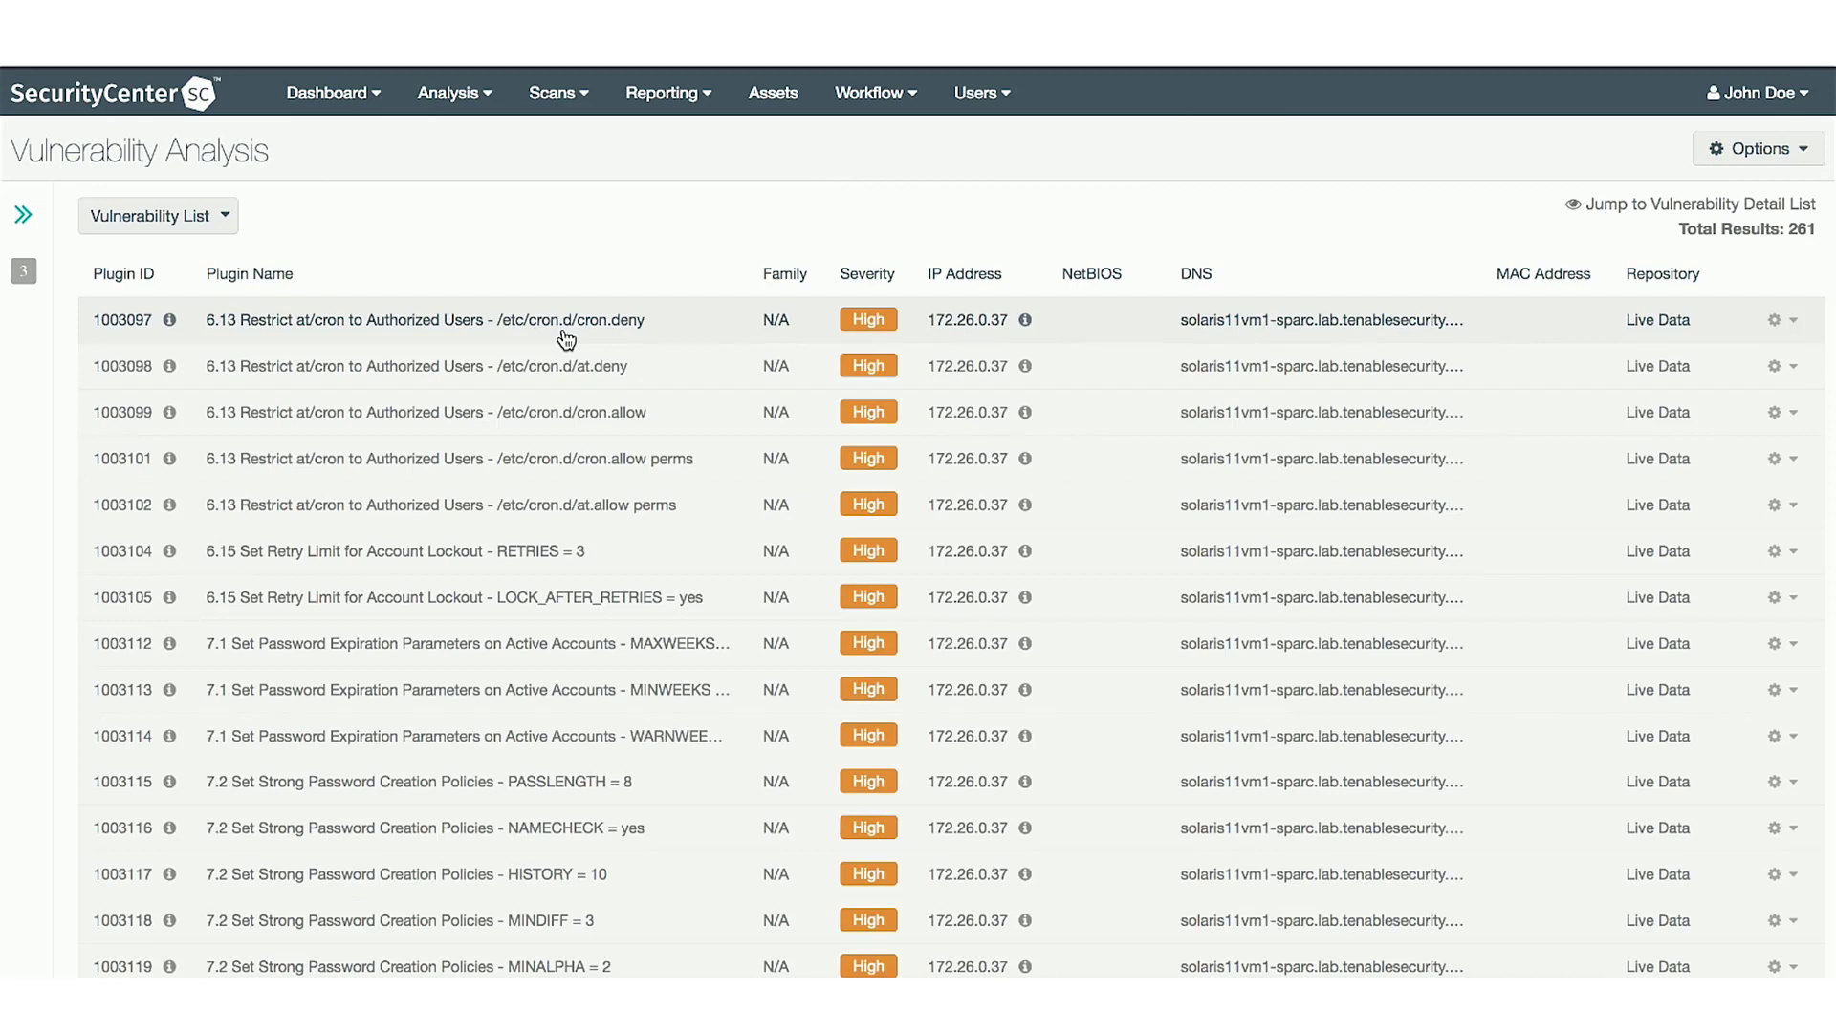
Step: Switch the analysis to IP Summary and narrow it to host 172.26.48.100
click(215, 215)
text(u)
key(BackSpace)
text(ip summ)
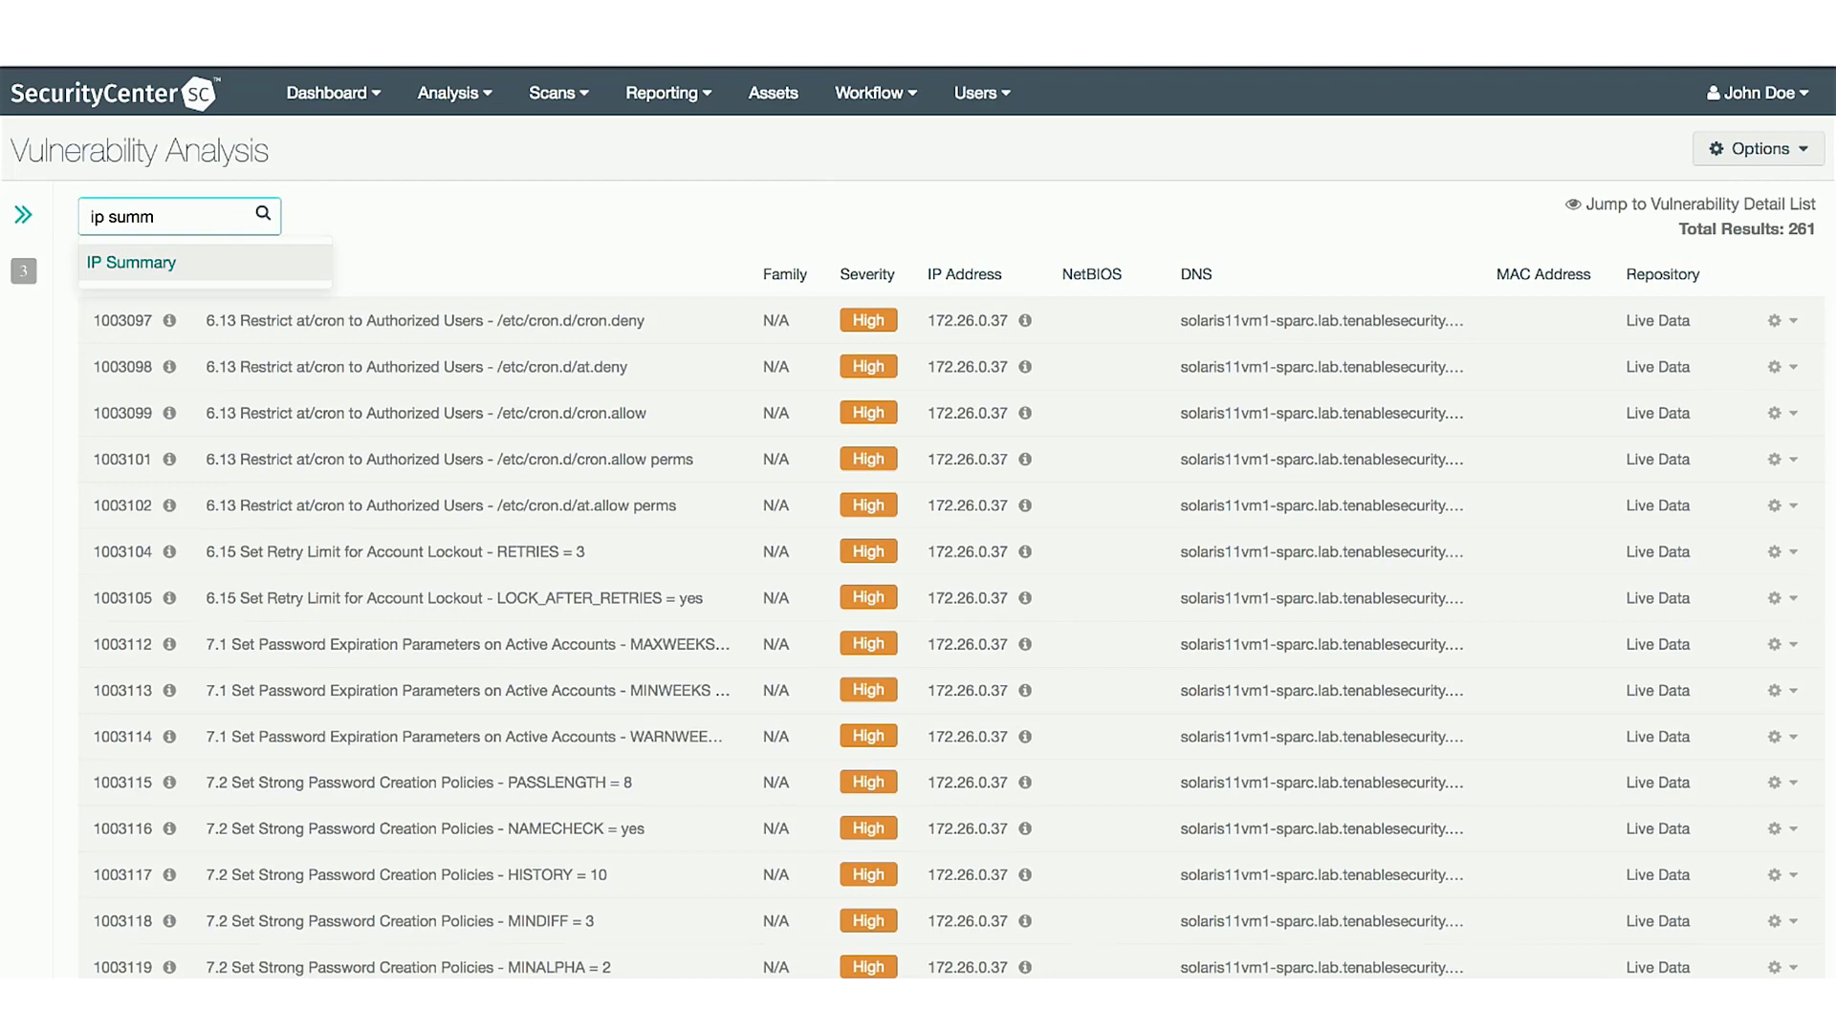
key(Return)
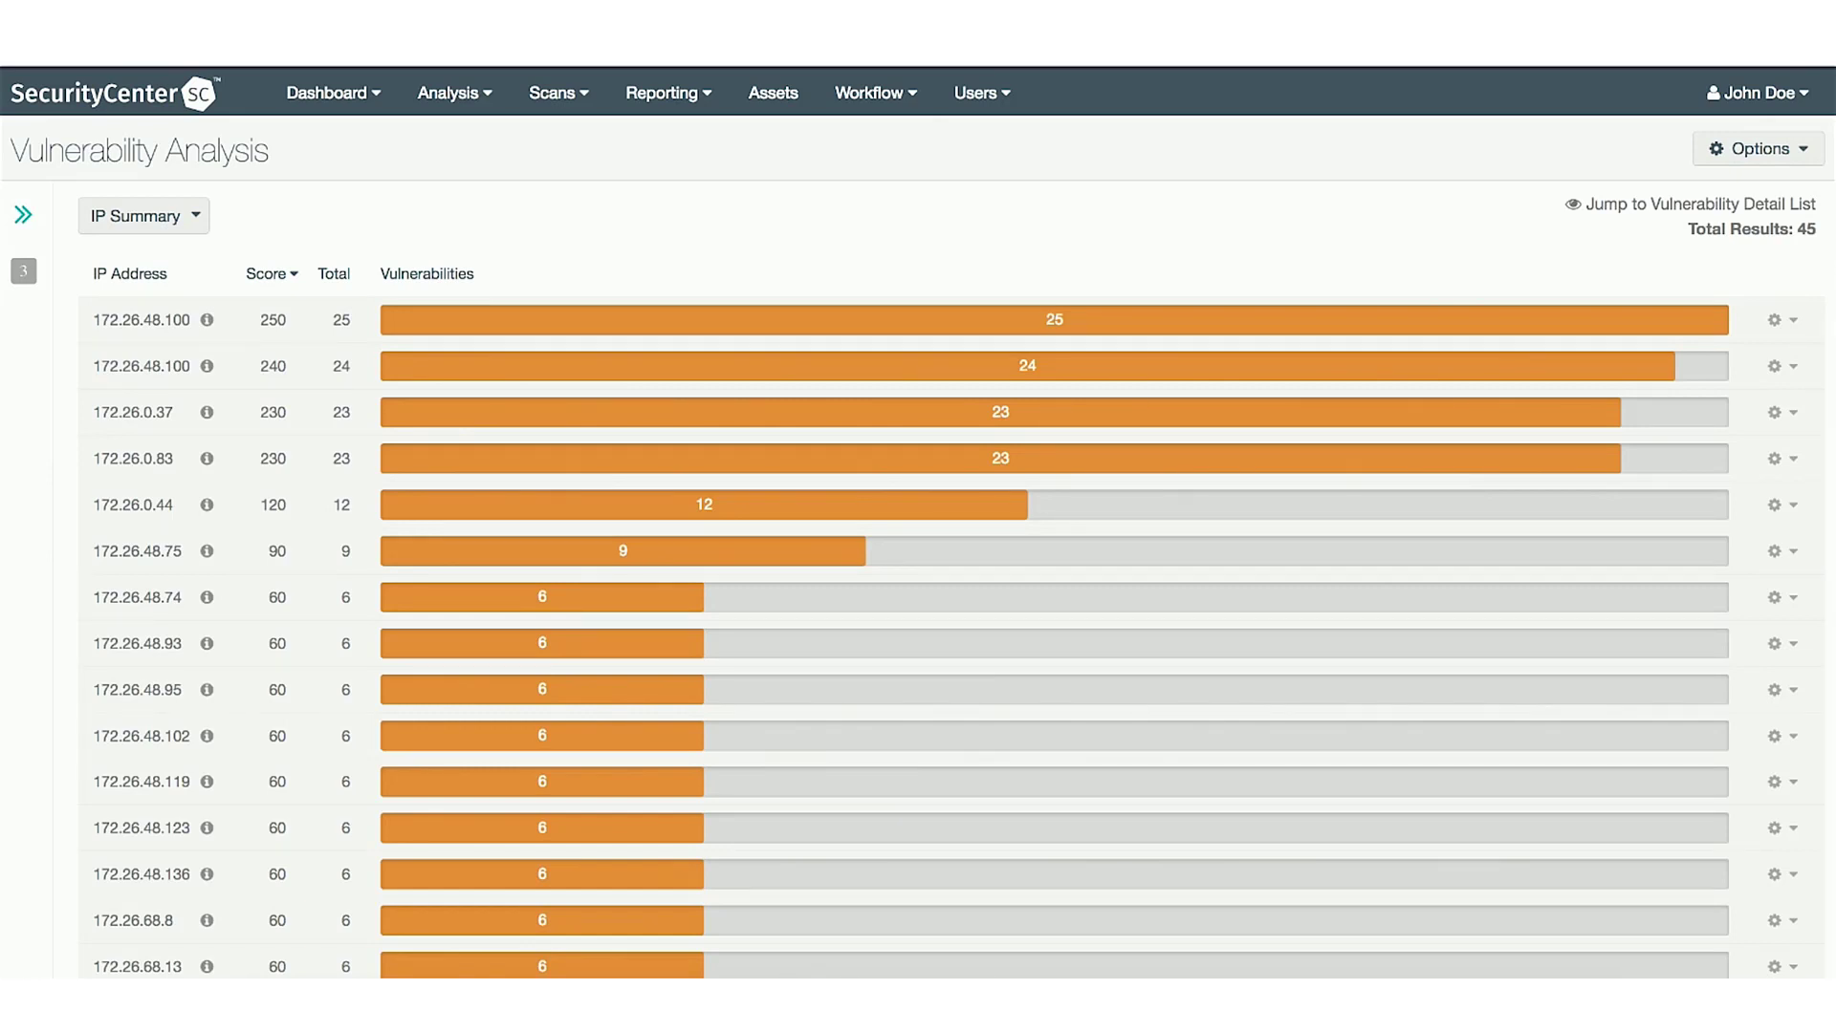
click(695, 337)
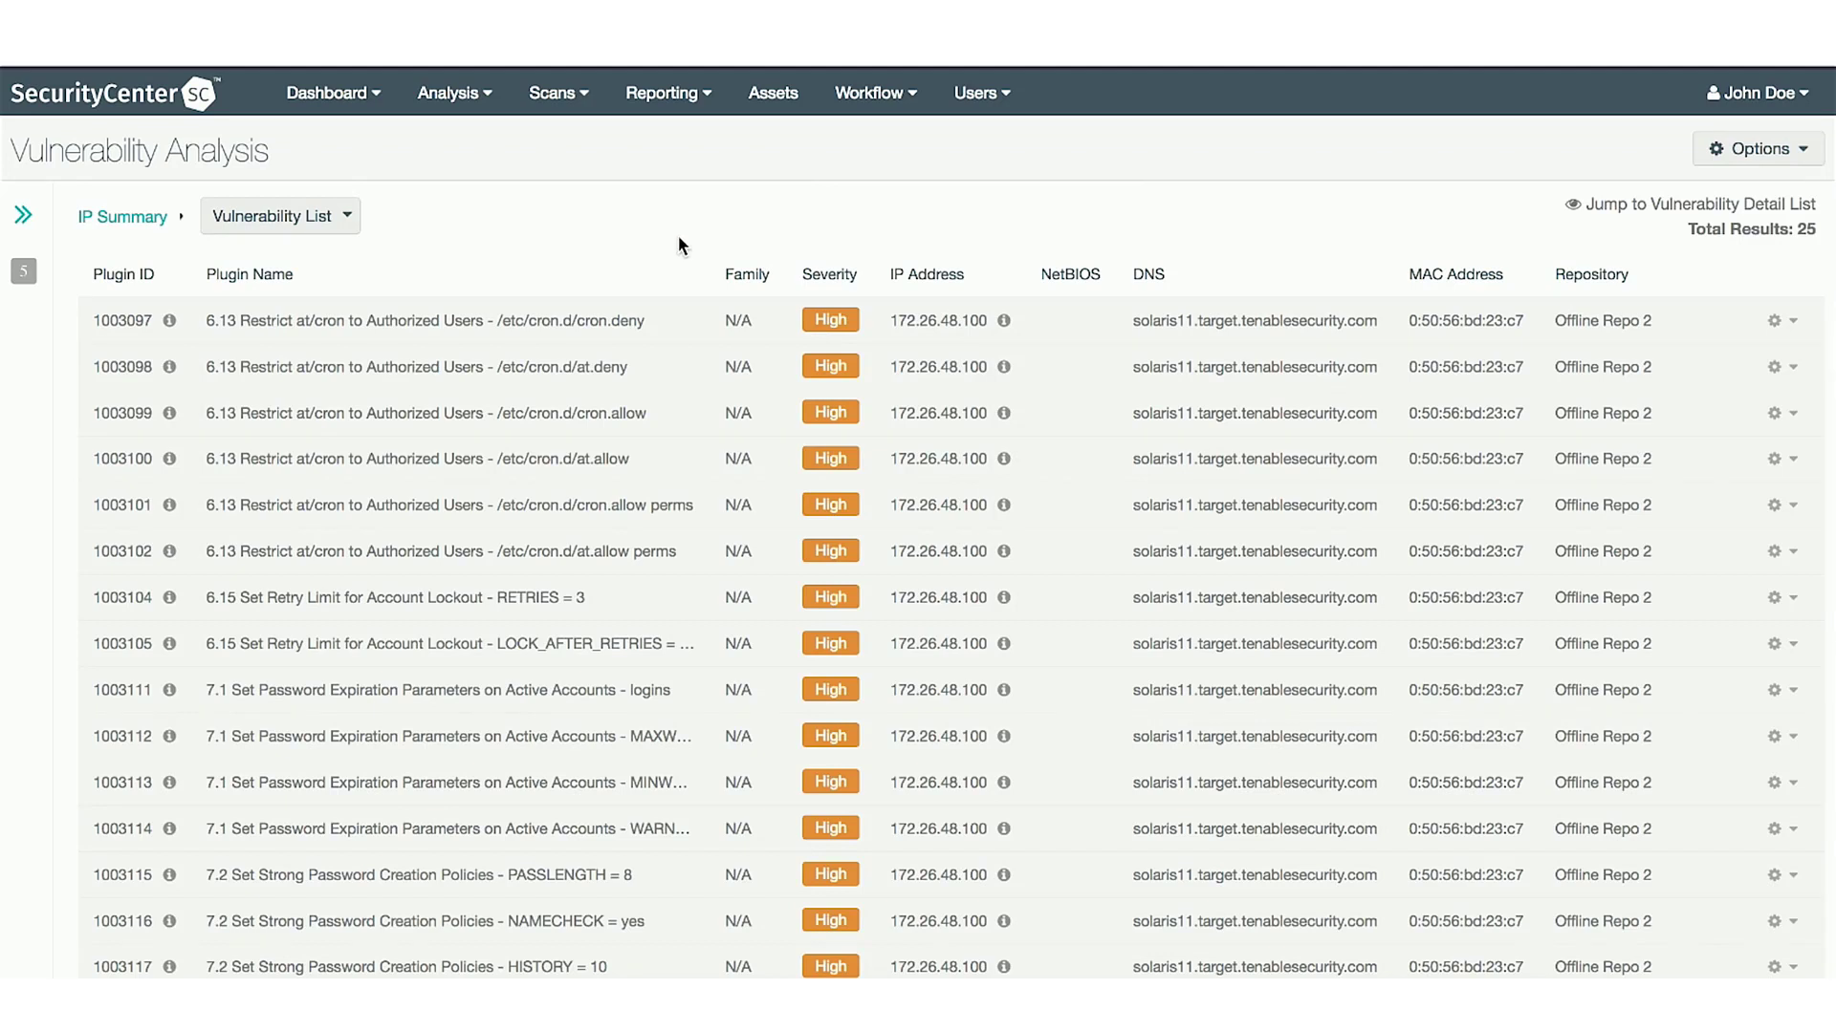
Step: Open plugin 1003104 '6.15 Set Retry Limit for Account Lockout - RETRIES = 3' and review its remediation details
click(575, 599)
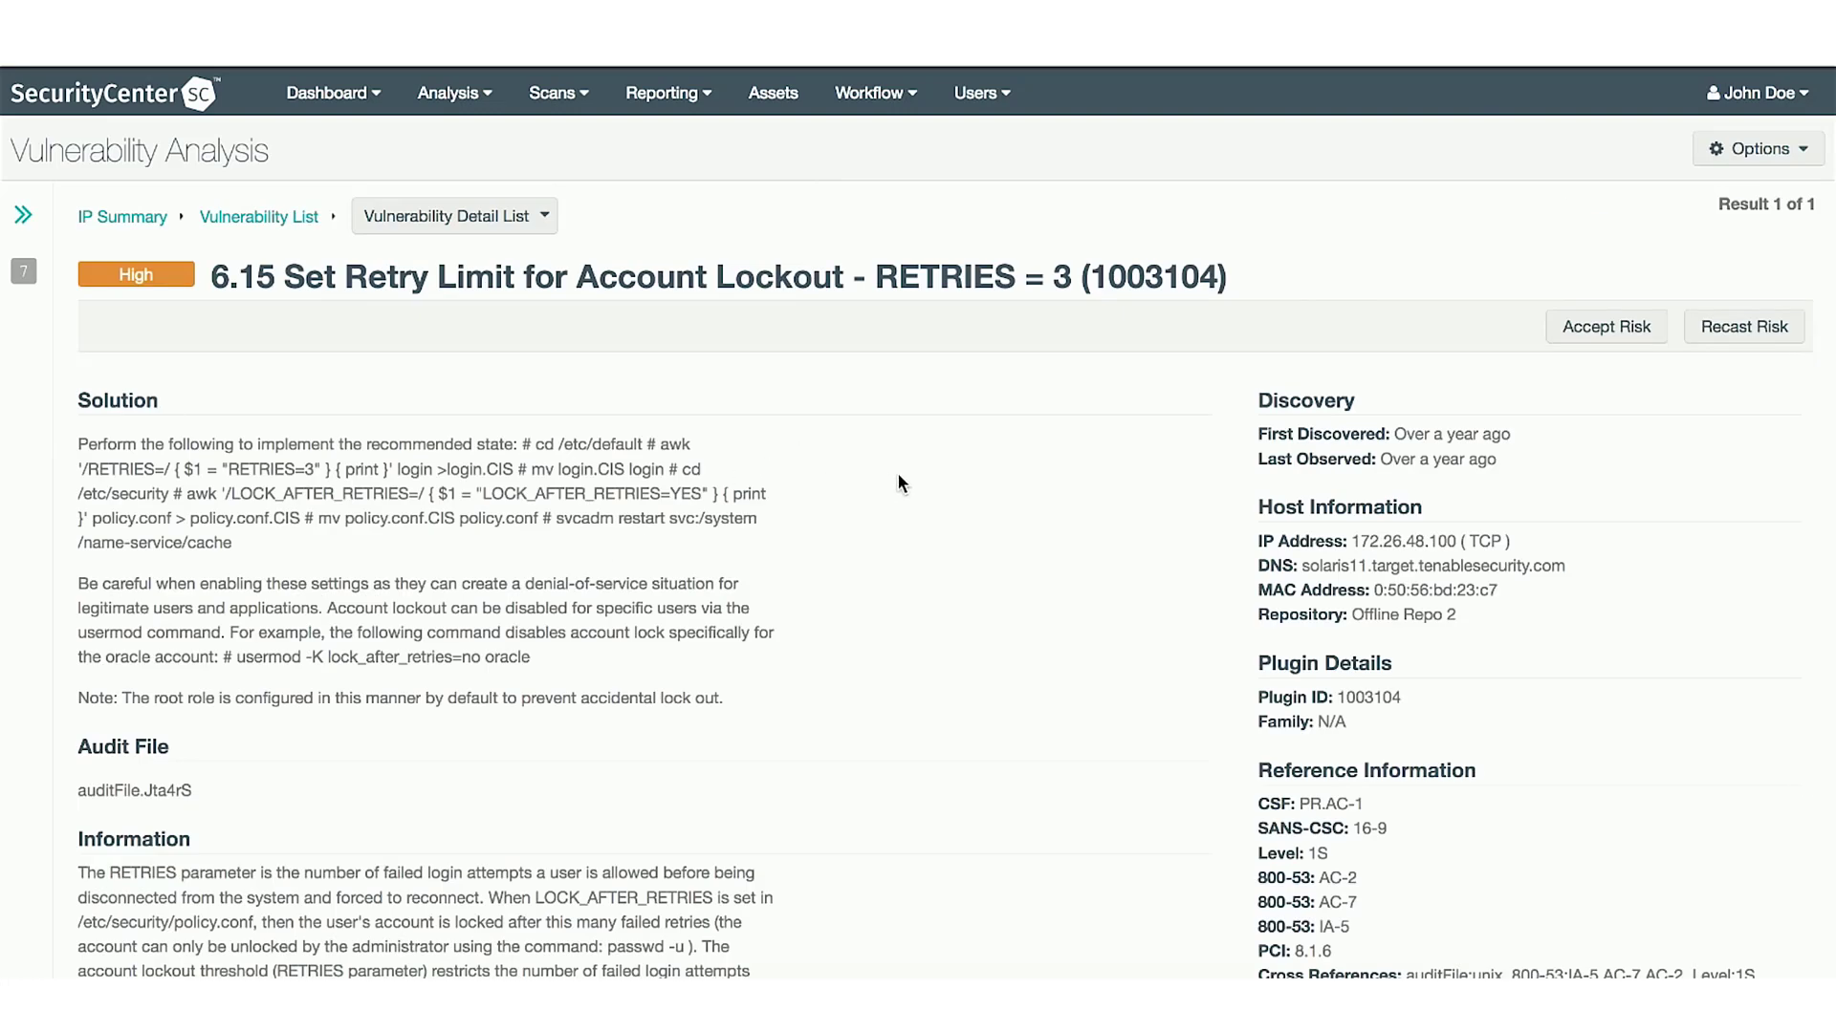
scroll(897, 472, down, 3)
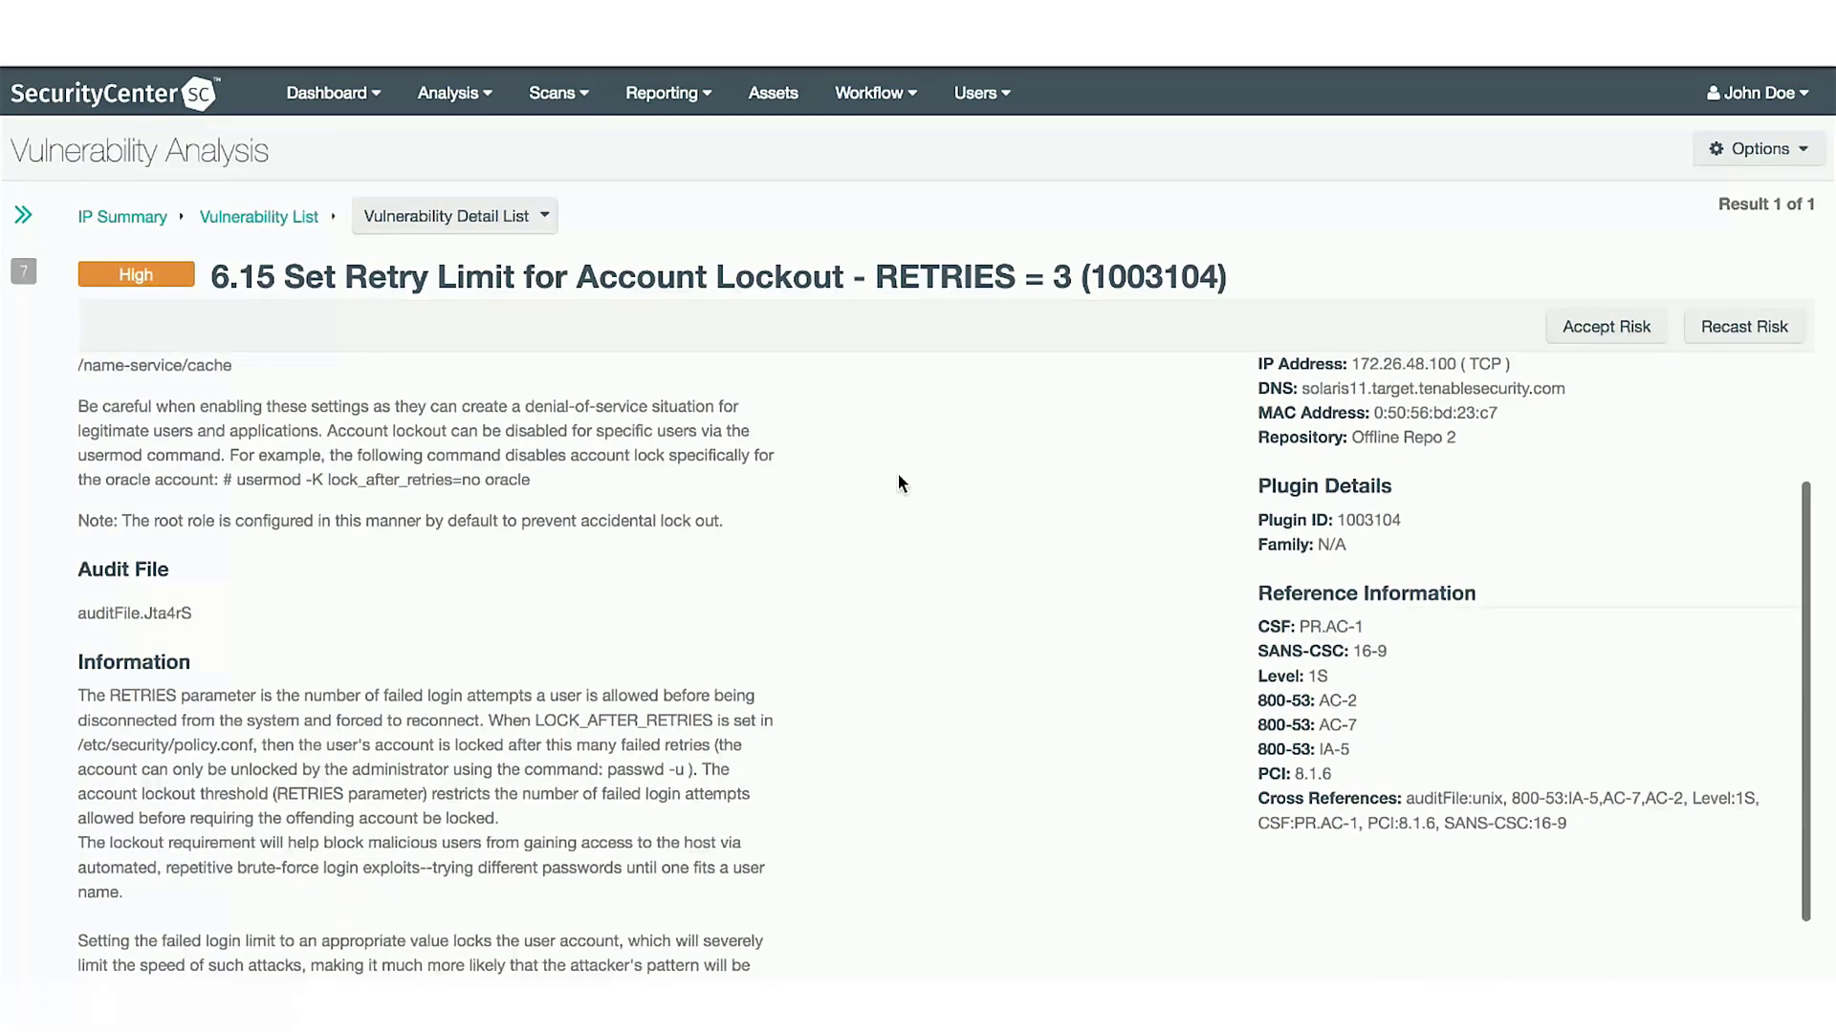
scroll(898, 476, down, 1)
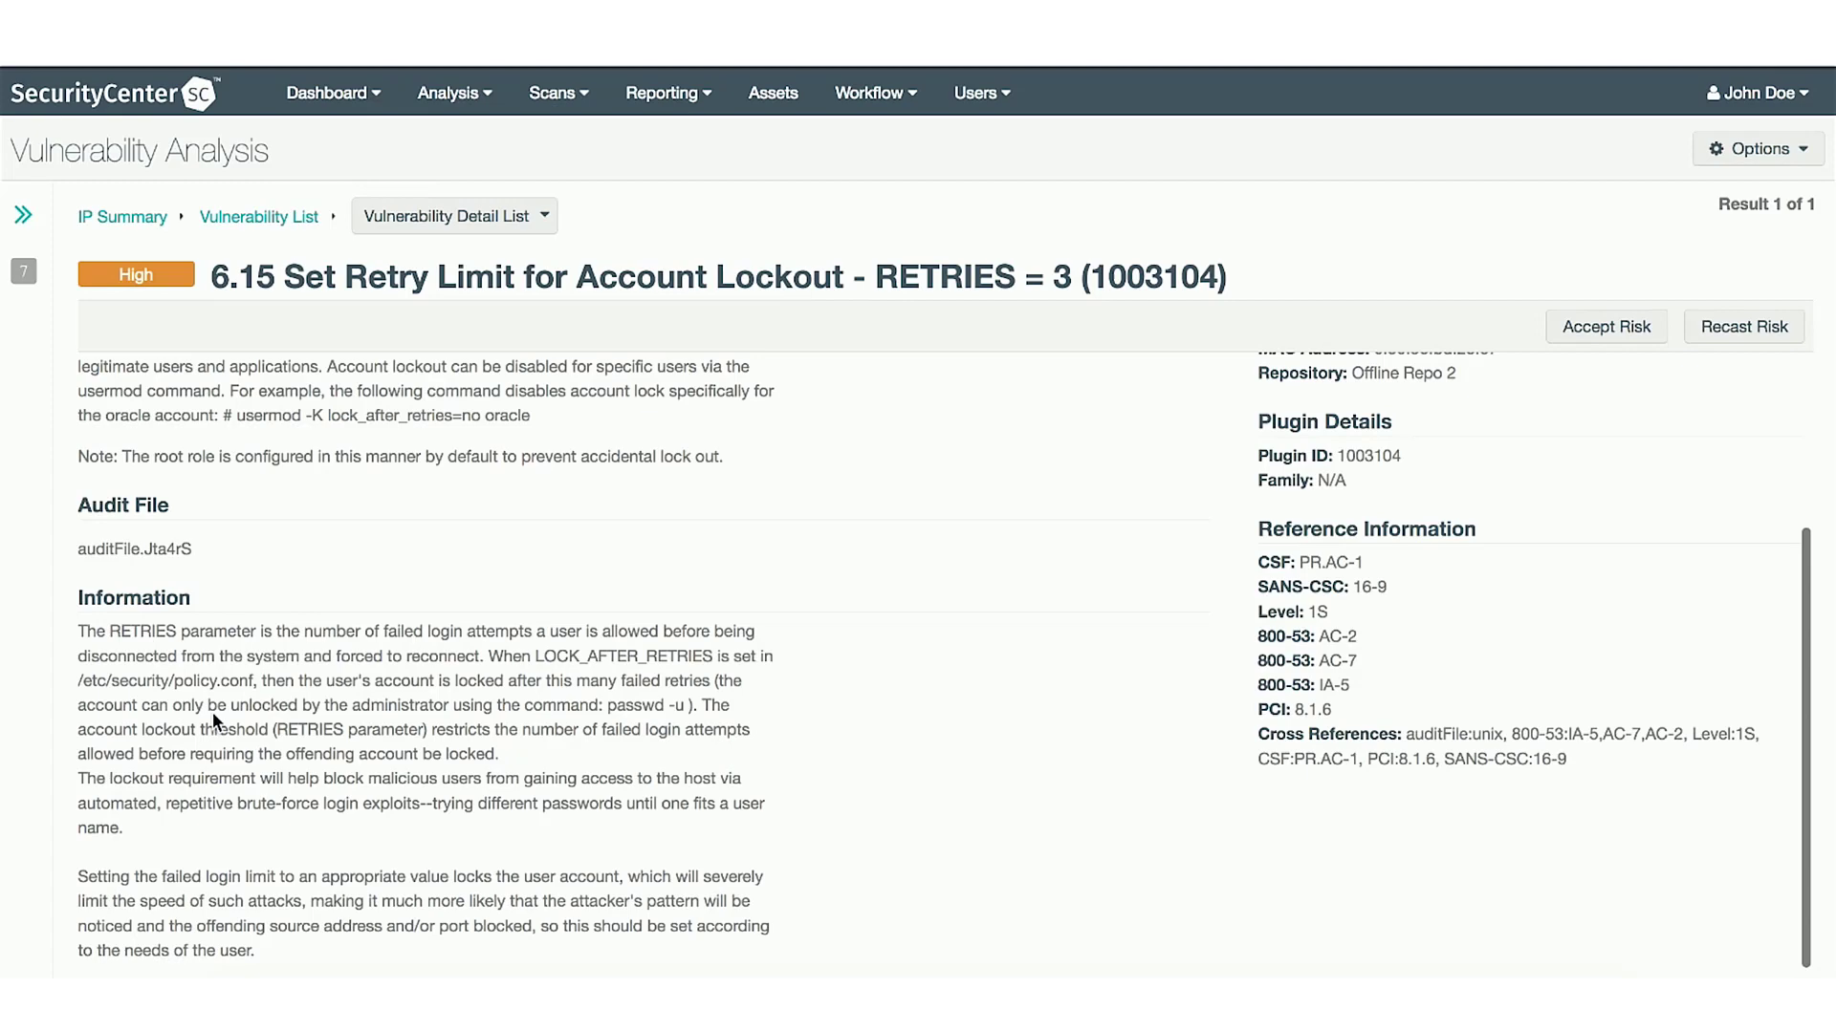
scroll(212, 711, up, 4)
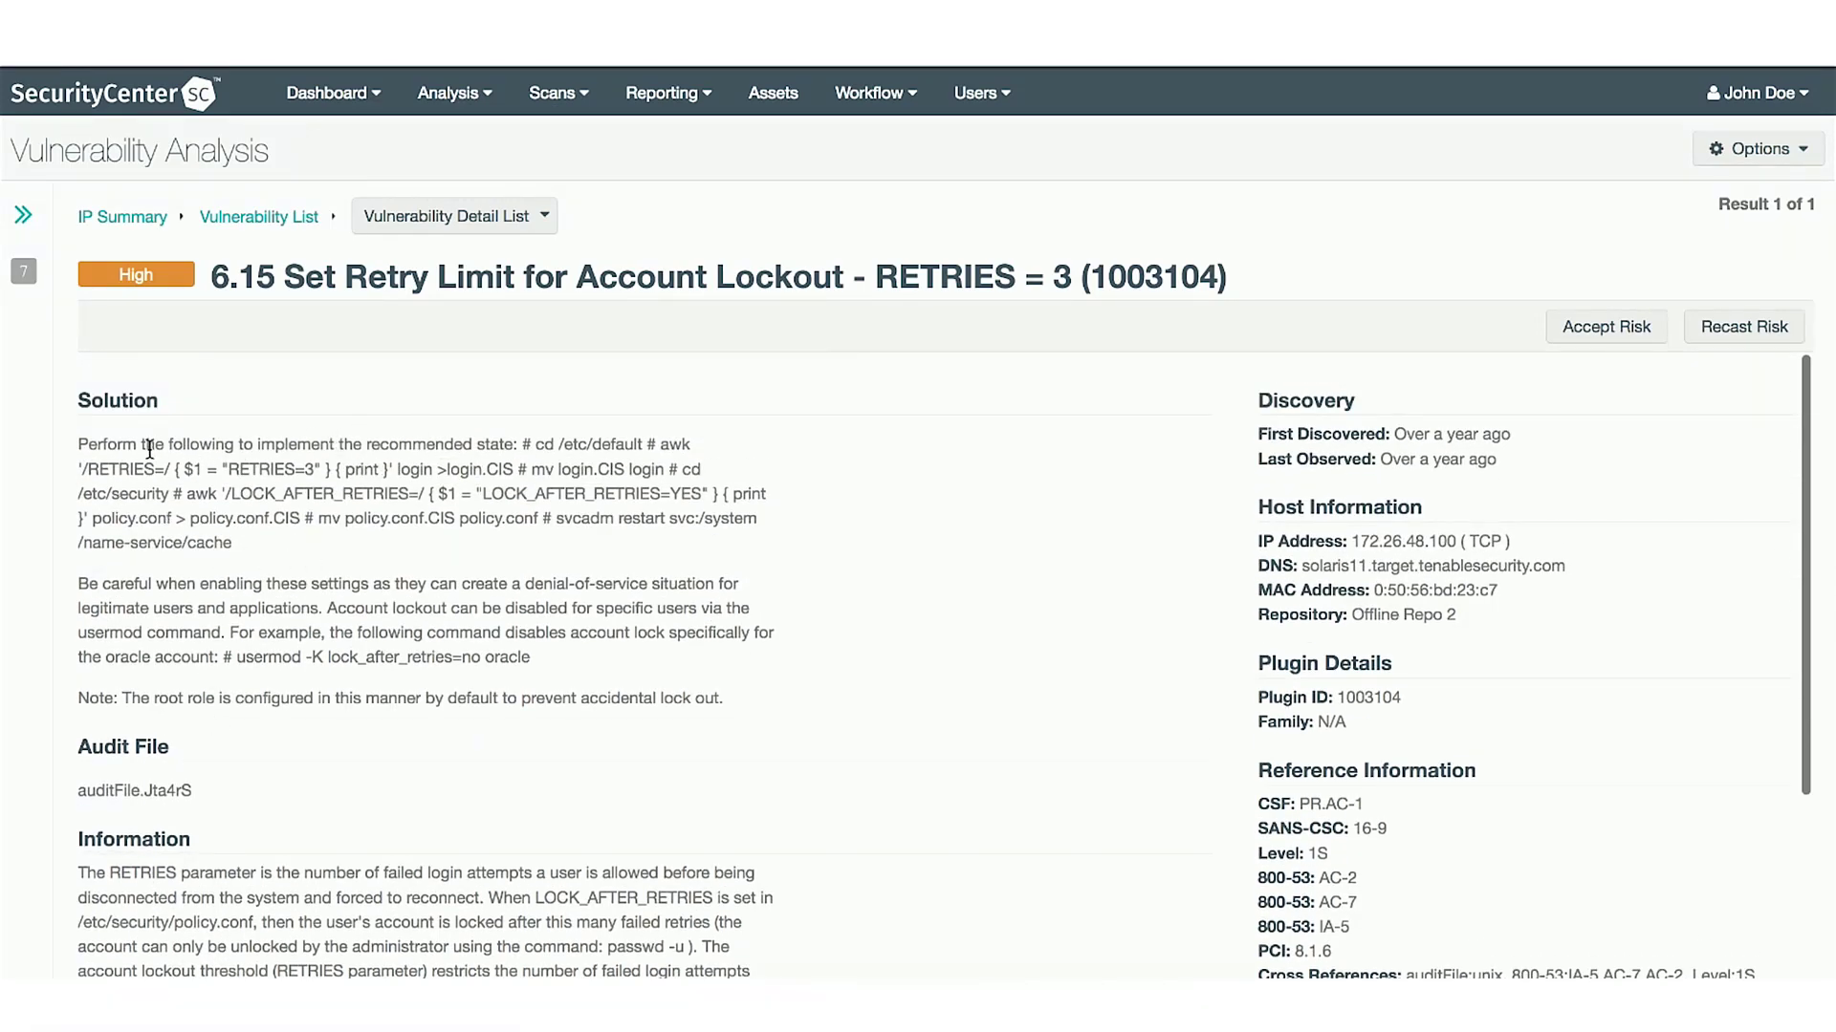
scroll(794, 591, down, 5)
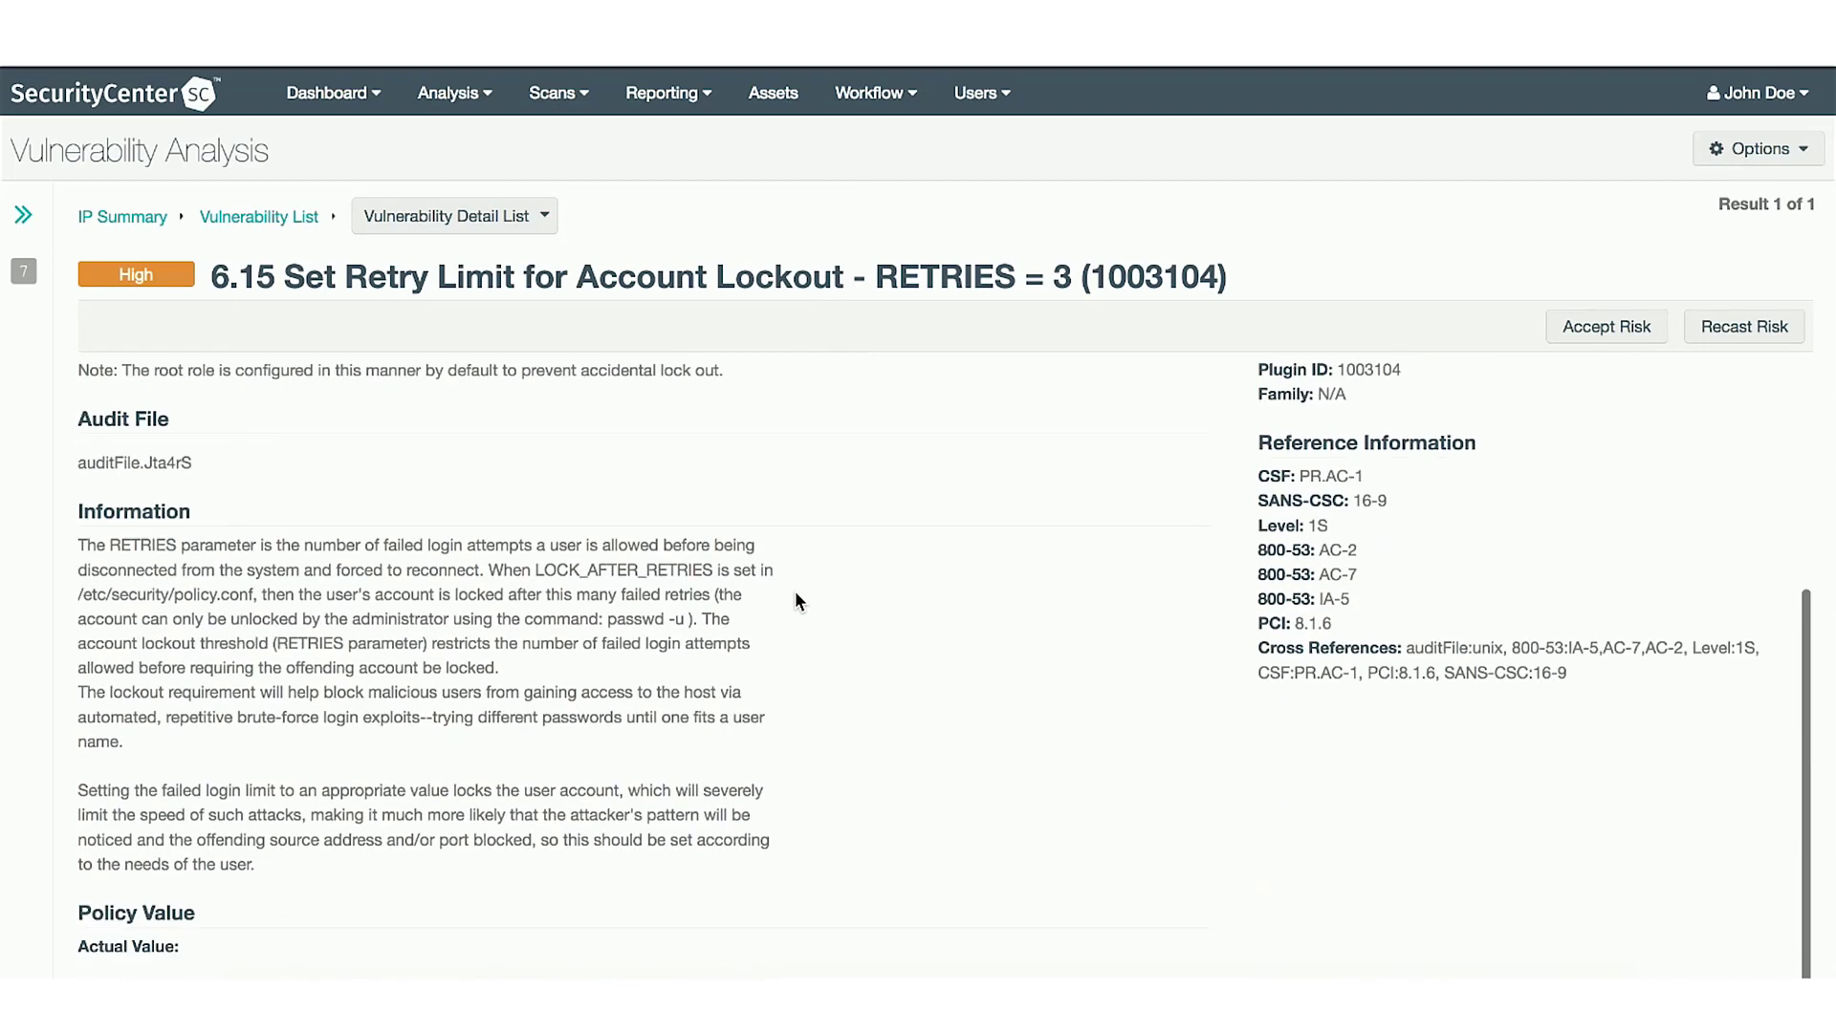